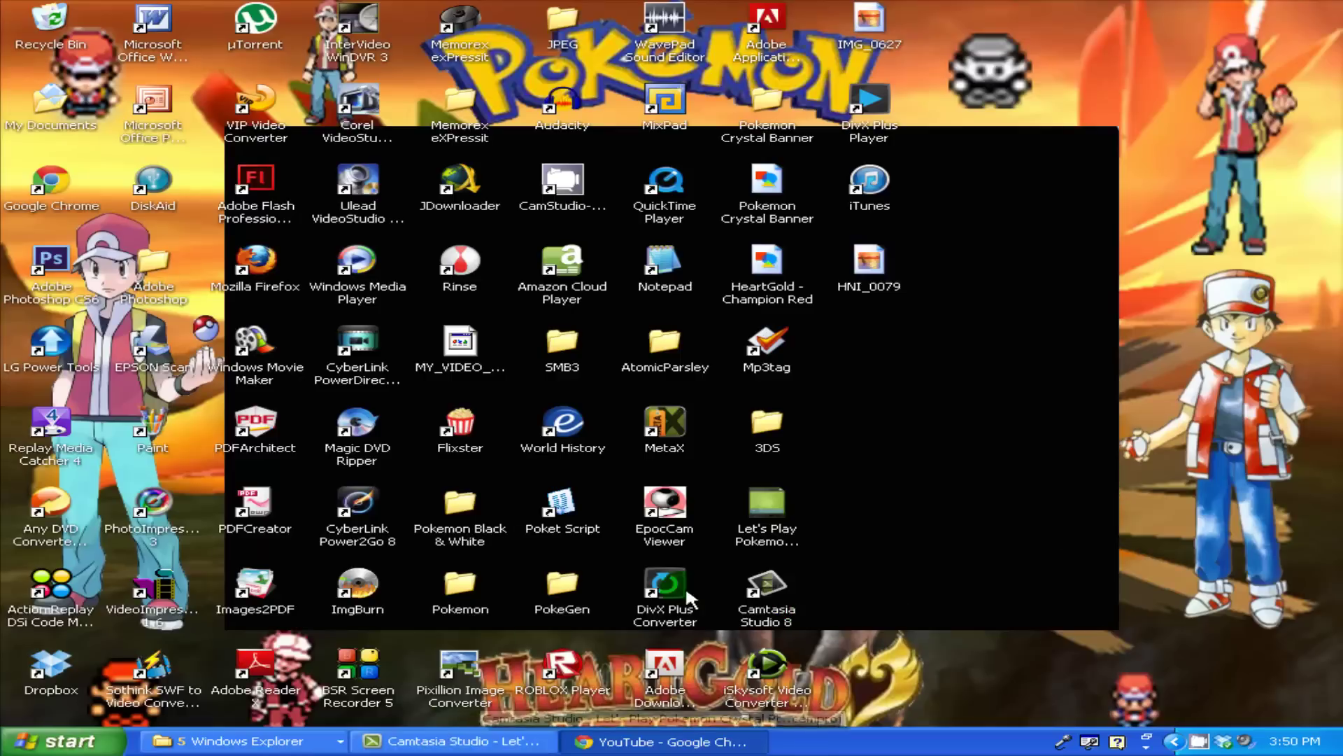
- Minimize the Camtasia project, check the CamStudio recorder's running stats, then hide the recorder
{"action": "left_click", "coordinate": [467, 742]}
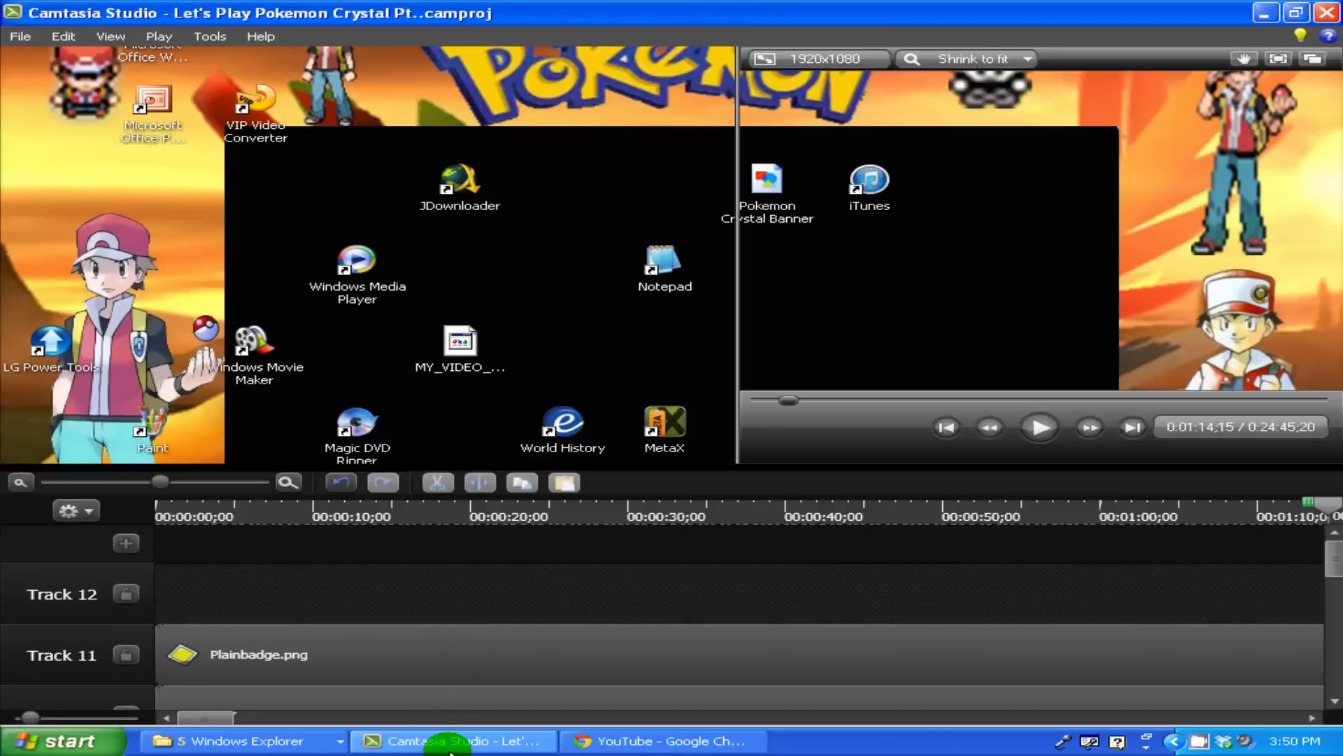
{"action": "left_click", "coordinate": [1266, 16]}
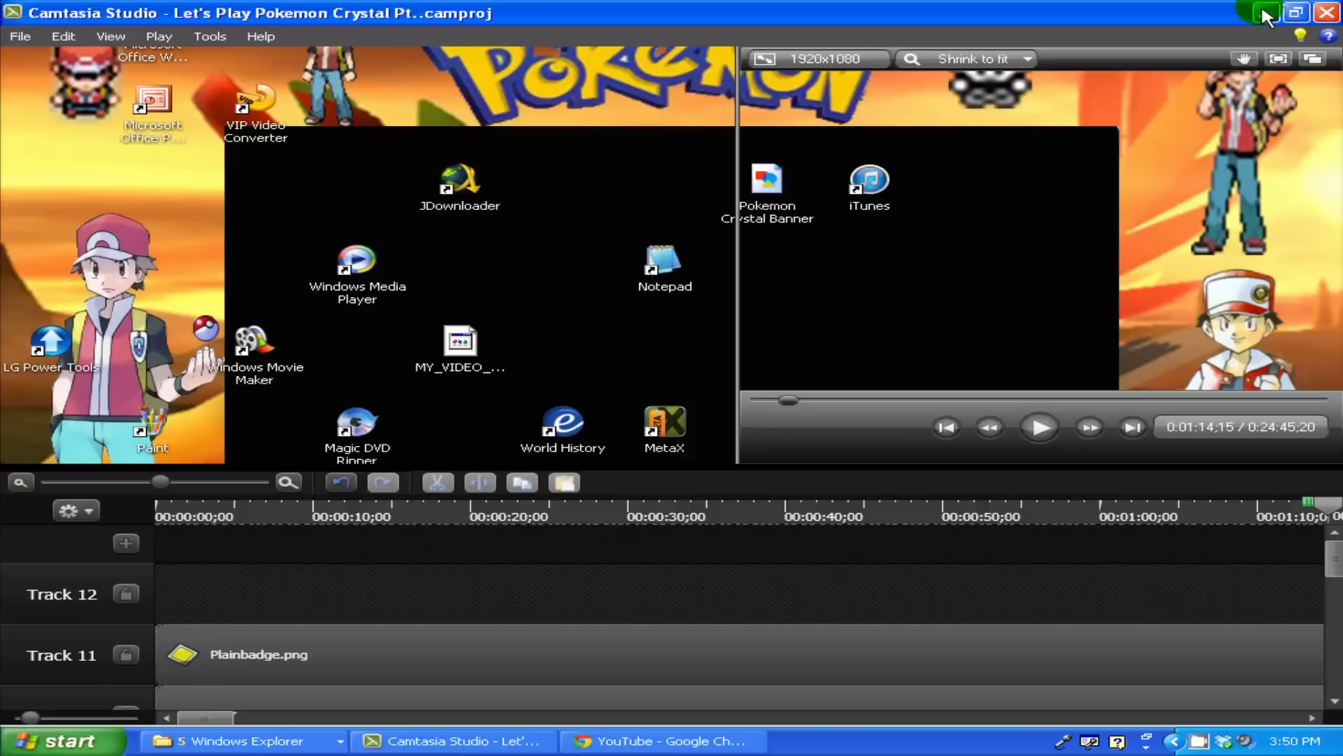
{"action": "right_click", "coordinate": [913, 734]}
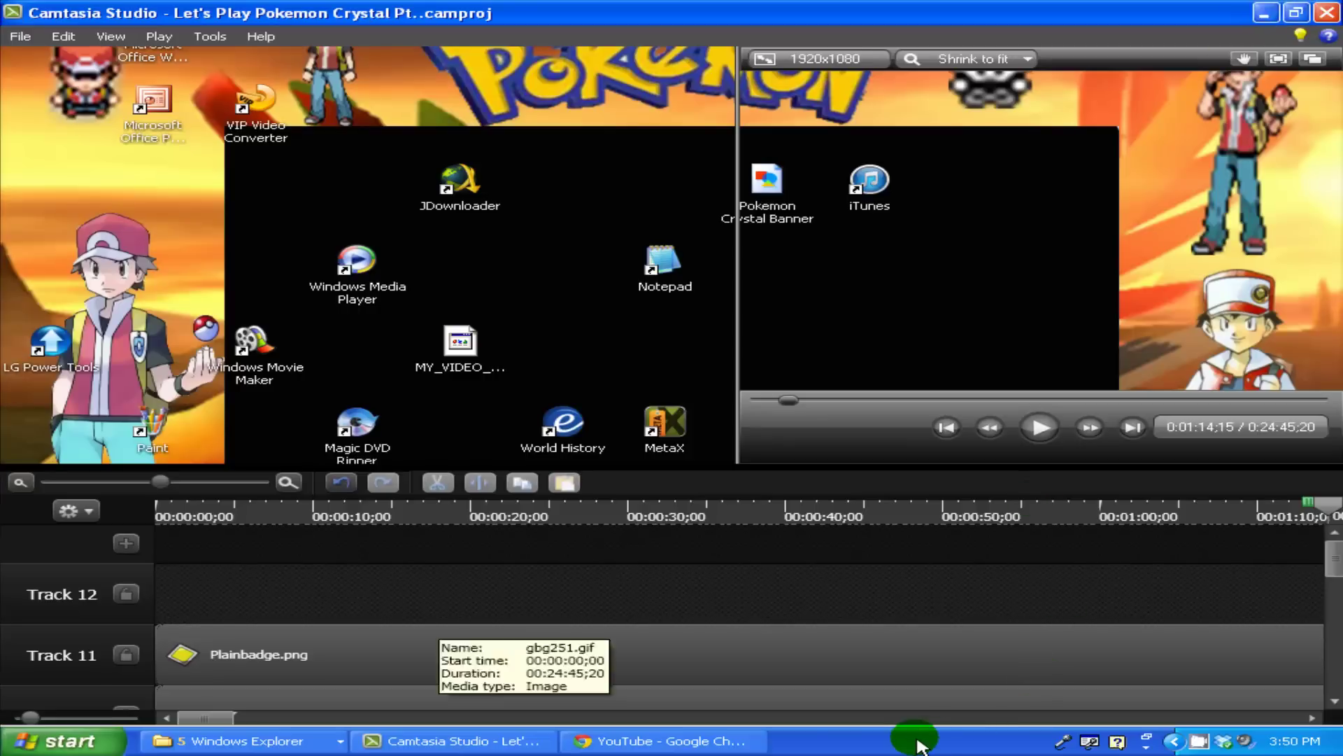
{"action": "left_click", "coordinate": [897, 680]}
{"action": "left_click", "coordinate": [1198, 744]}
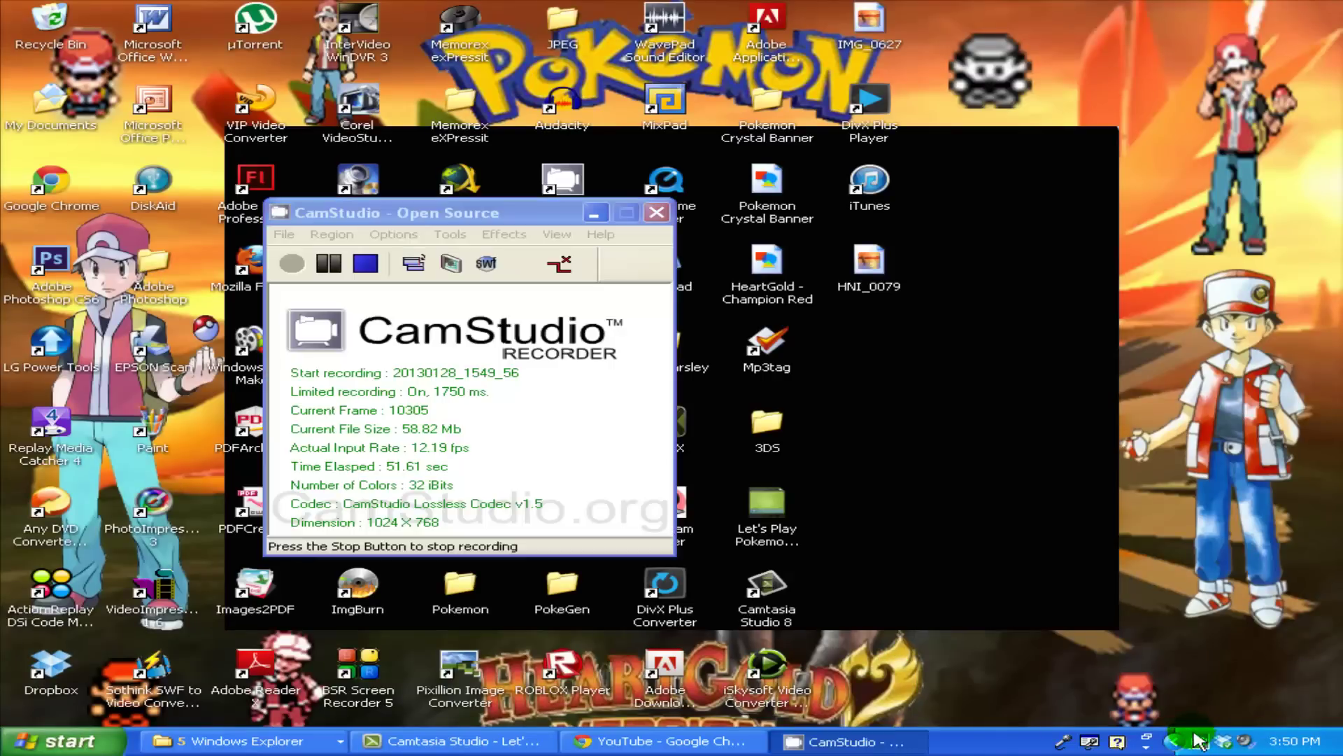
{"action": "left_click", "coordinate": [594, 215]}
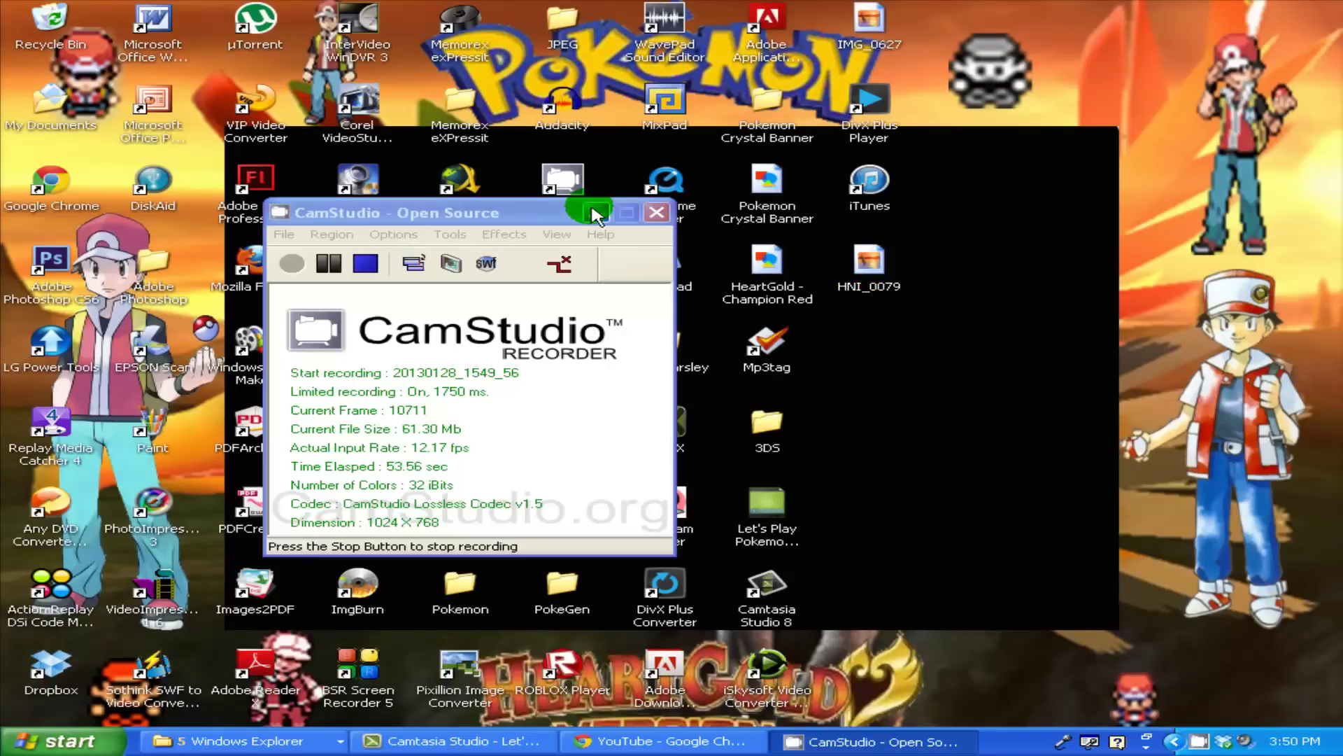
- Restore the VisualBoyAdvance-1.7.2 folder, hide it, then restore the Pokemon folder of save and ROM files
{"action": "left_click", "coordinate": [252, 740]}
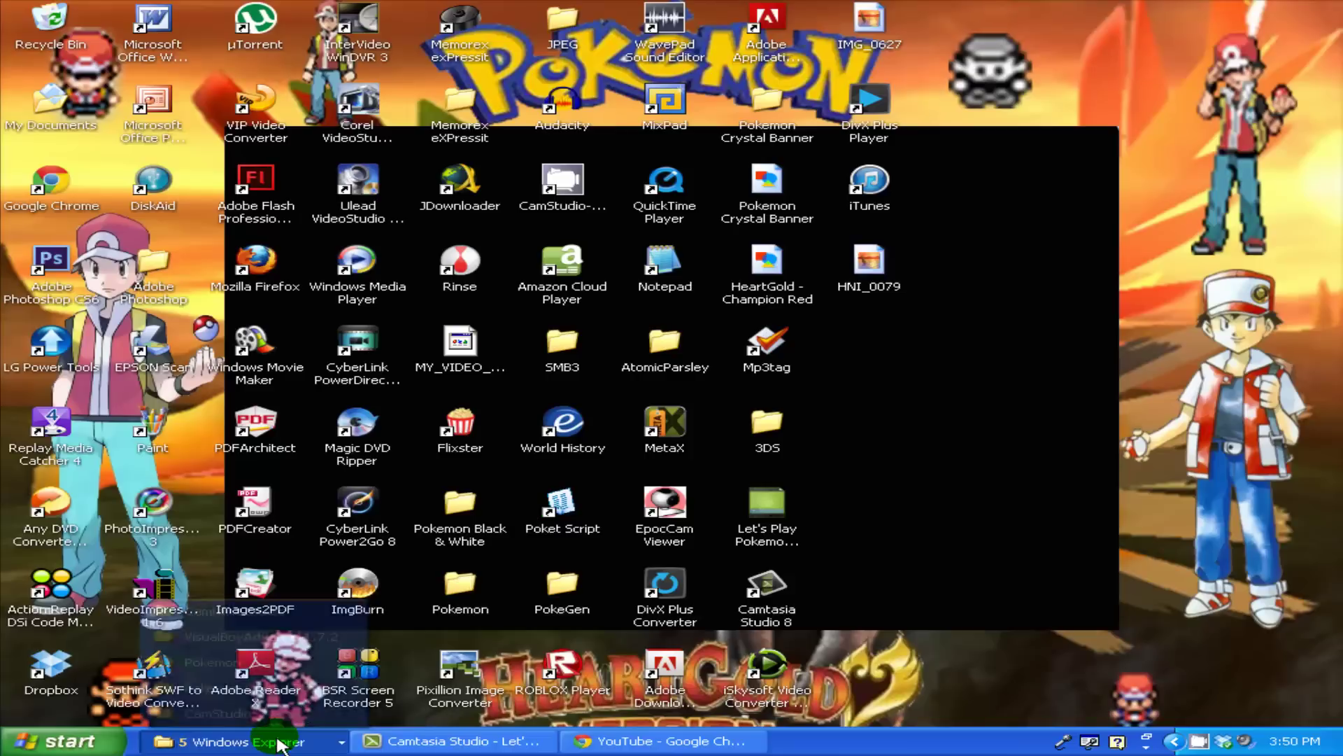
{"action": "left_click", "coordinate": [272, 637]}
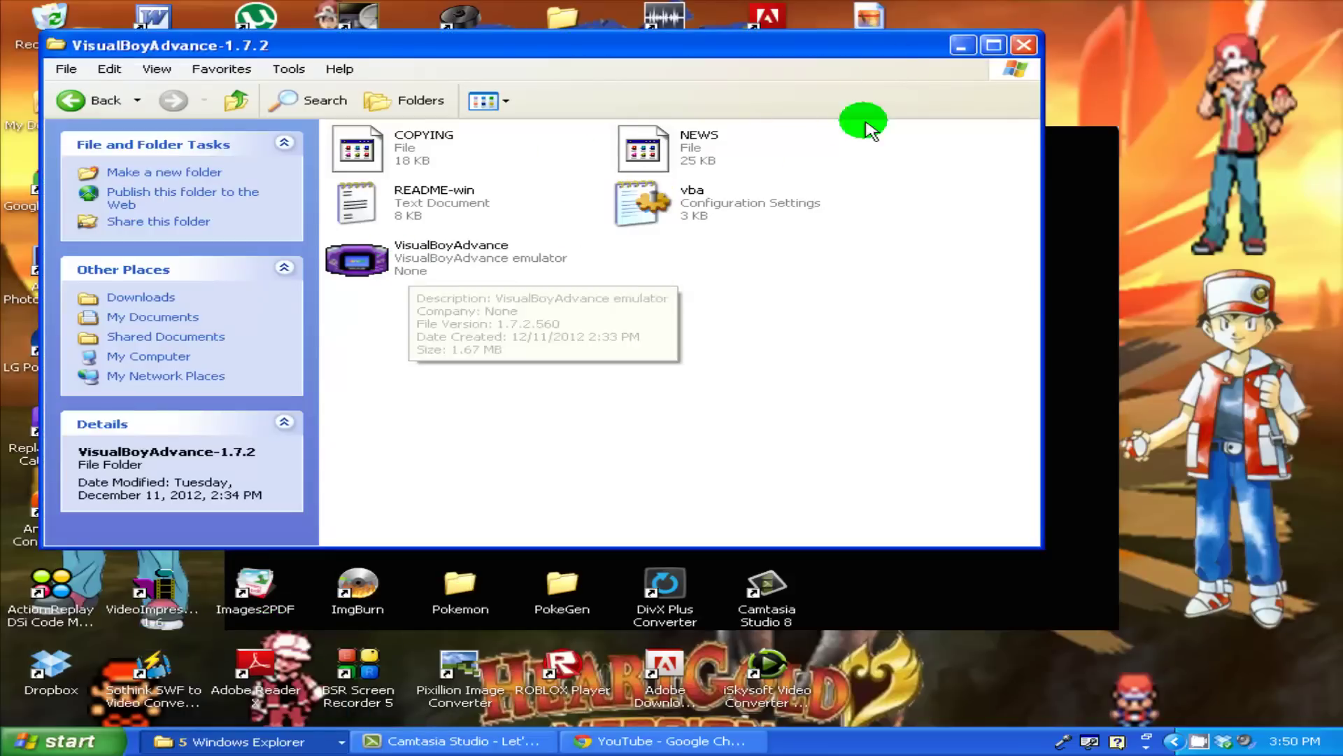
{"action": "left_click", "coordinate": [963, 44]}
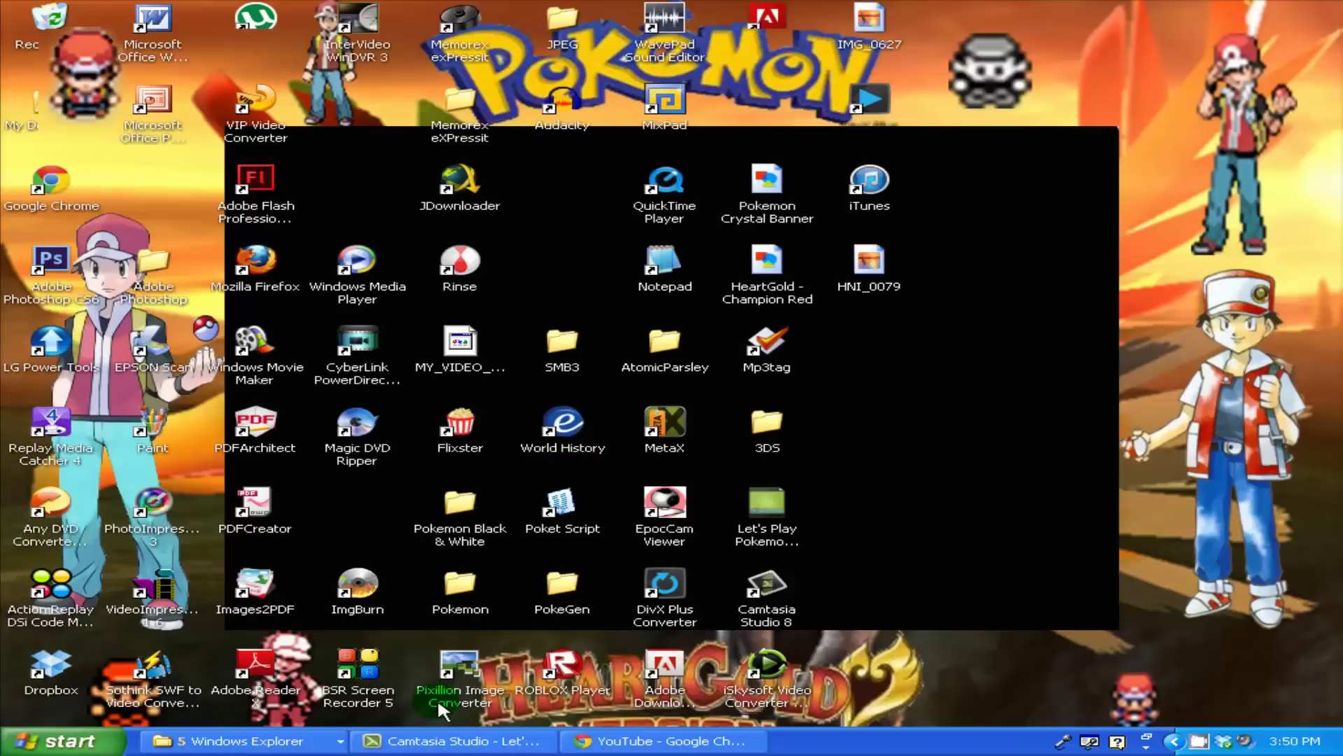
{"action": "left_click", "coordinate": [275, 741]}
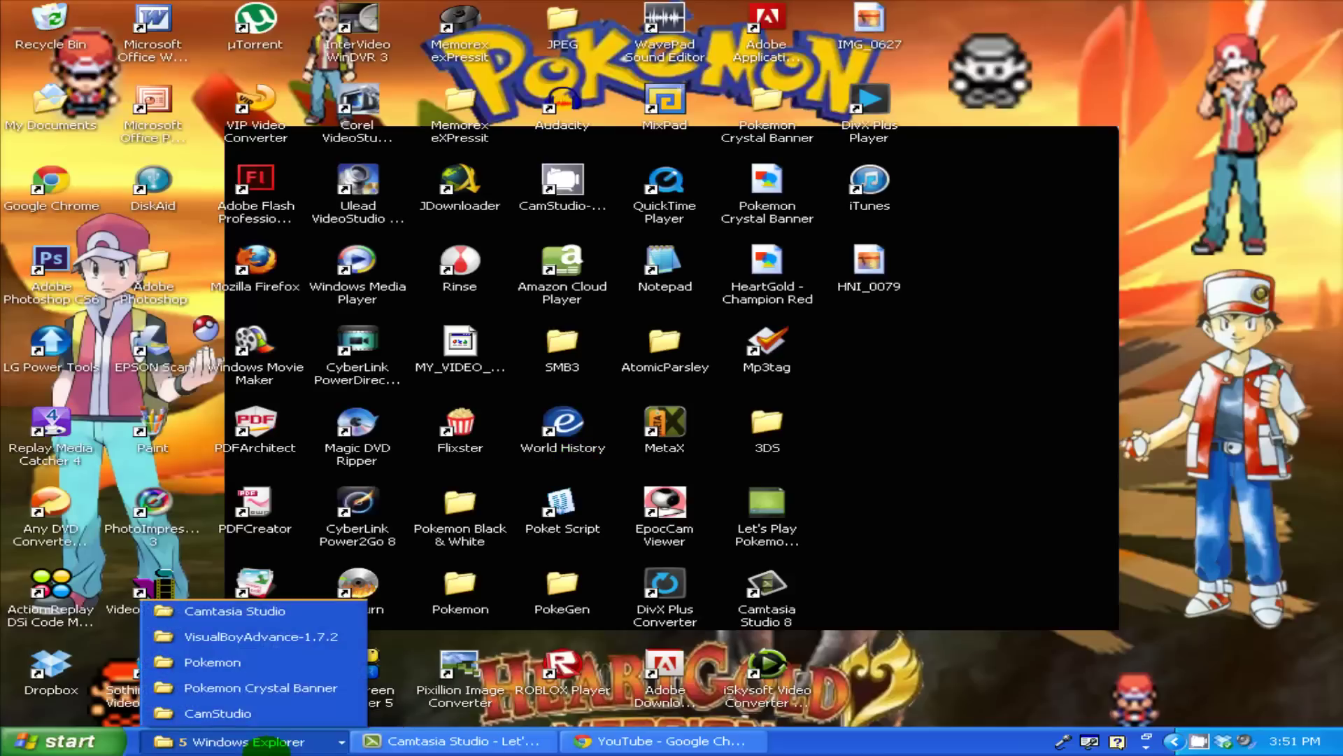
{"action": "left_click", "coordinate": [267, 659]}
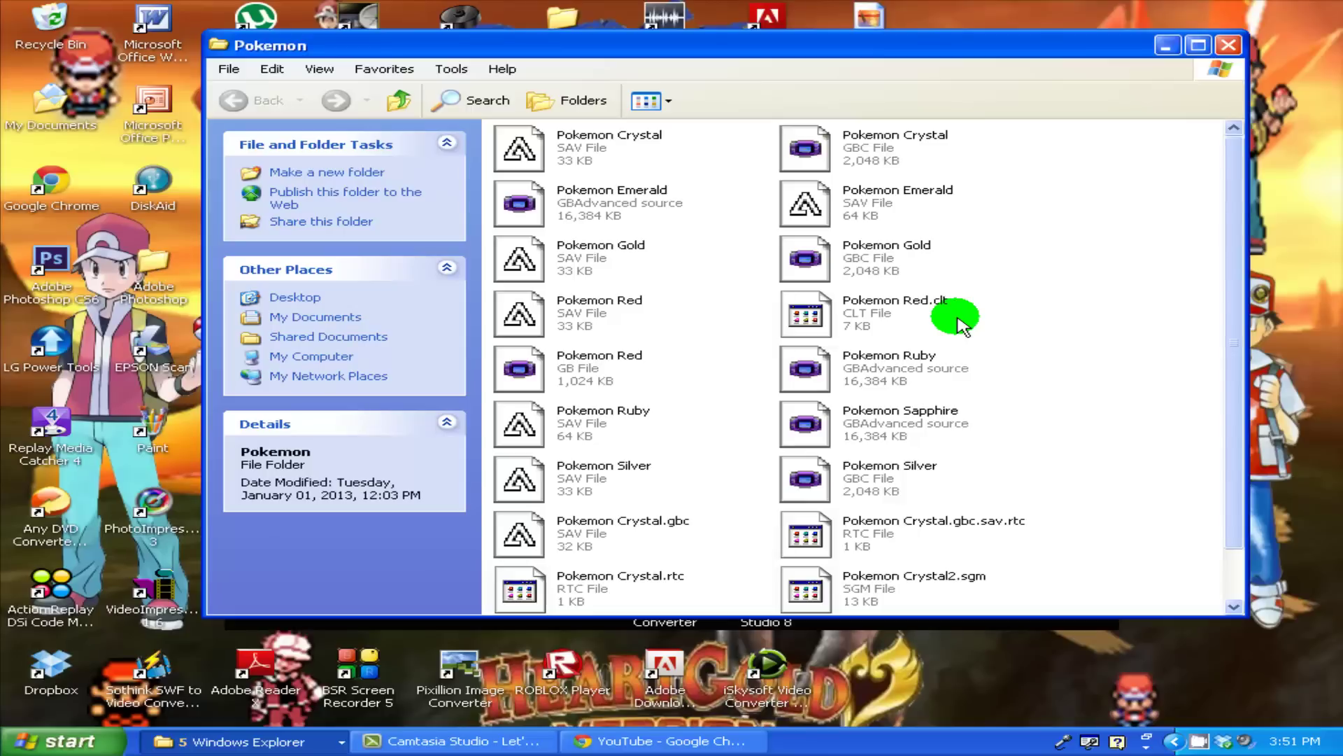
- Hide the Pokemon folder and restore the Pokemon Crystal Banner folder of badge and sprite images
{"action": "left_click", "coordinate": [1165, 44]}
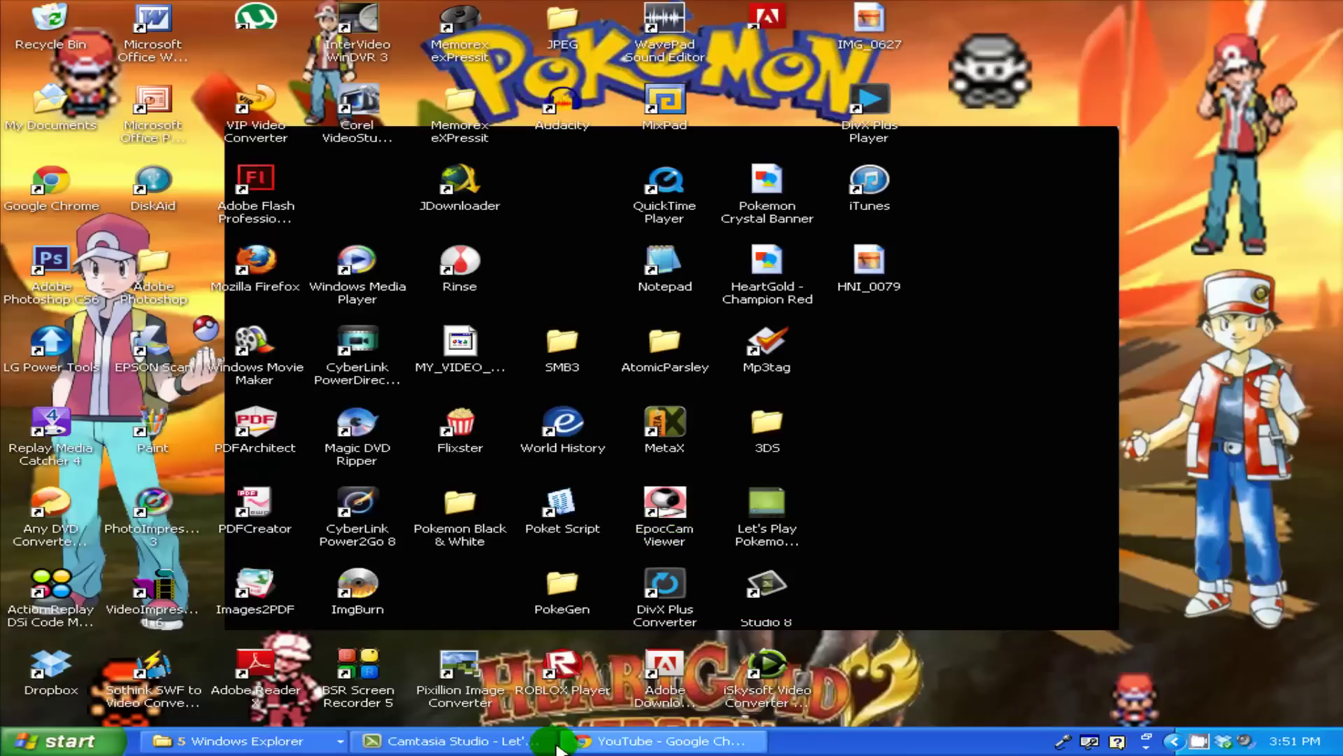
{"action": "left_click", "coordinate": [242, 741]}
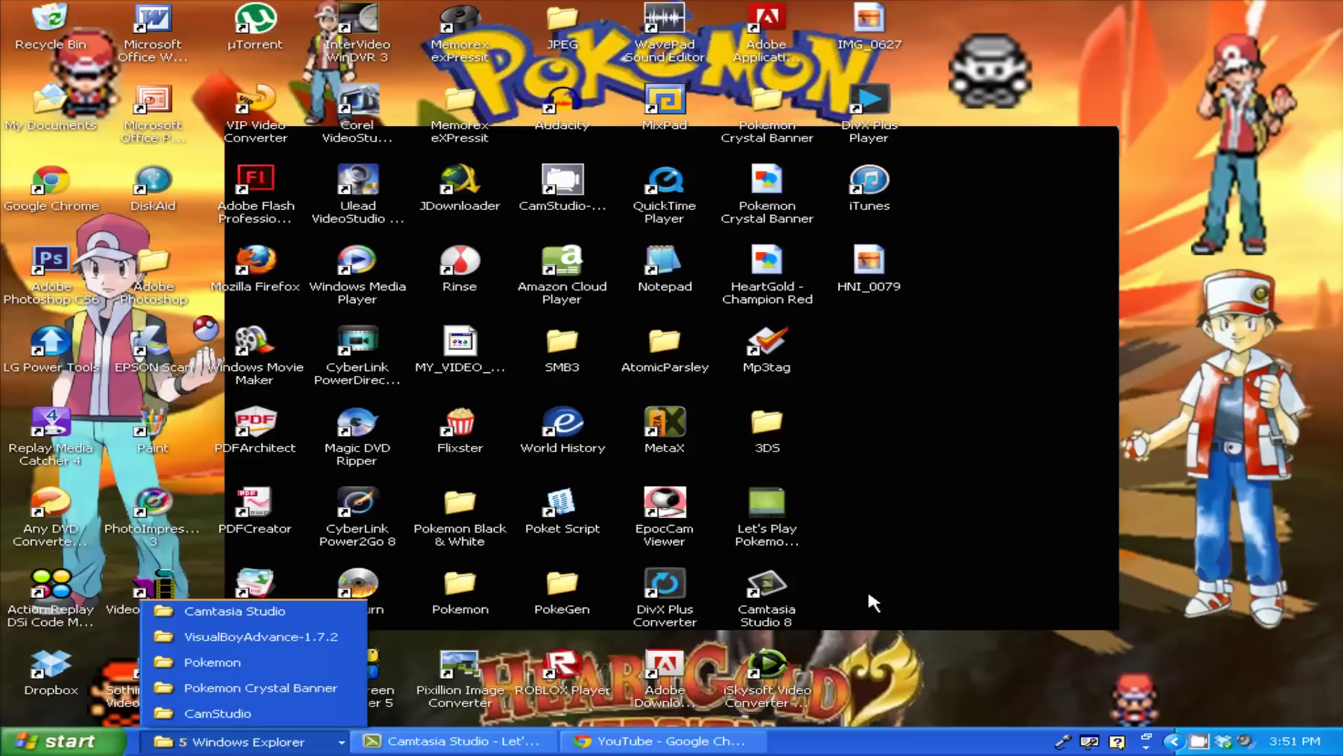
{"action": "left_click", "coordinate": [911, 565]}
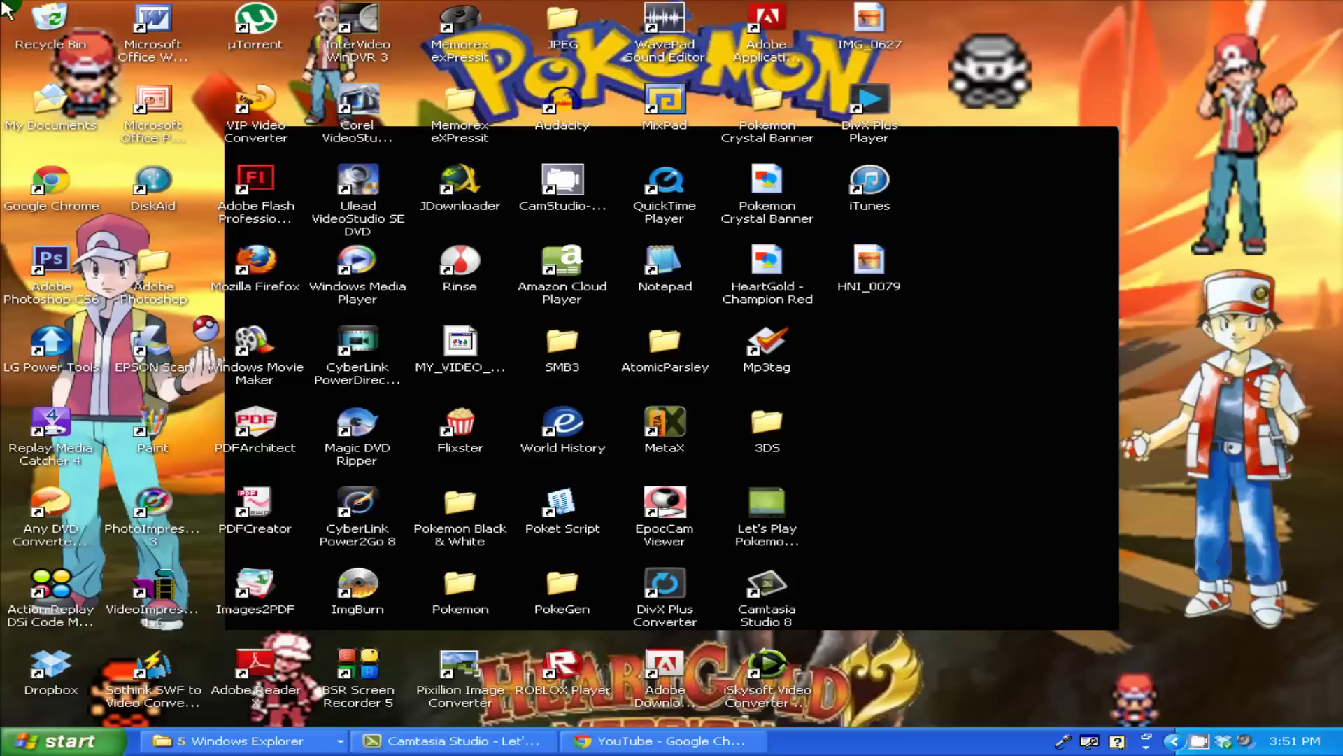
{"action": "left_click", "coordinate": [305, 742]}
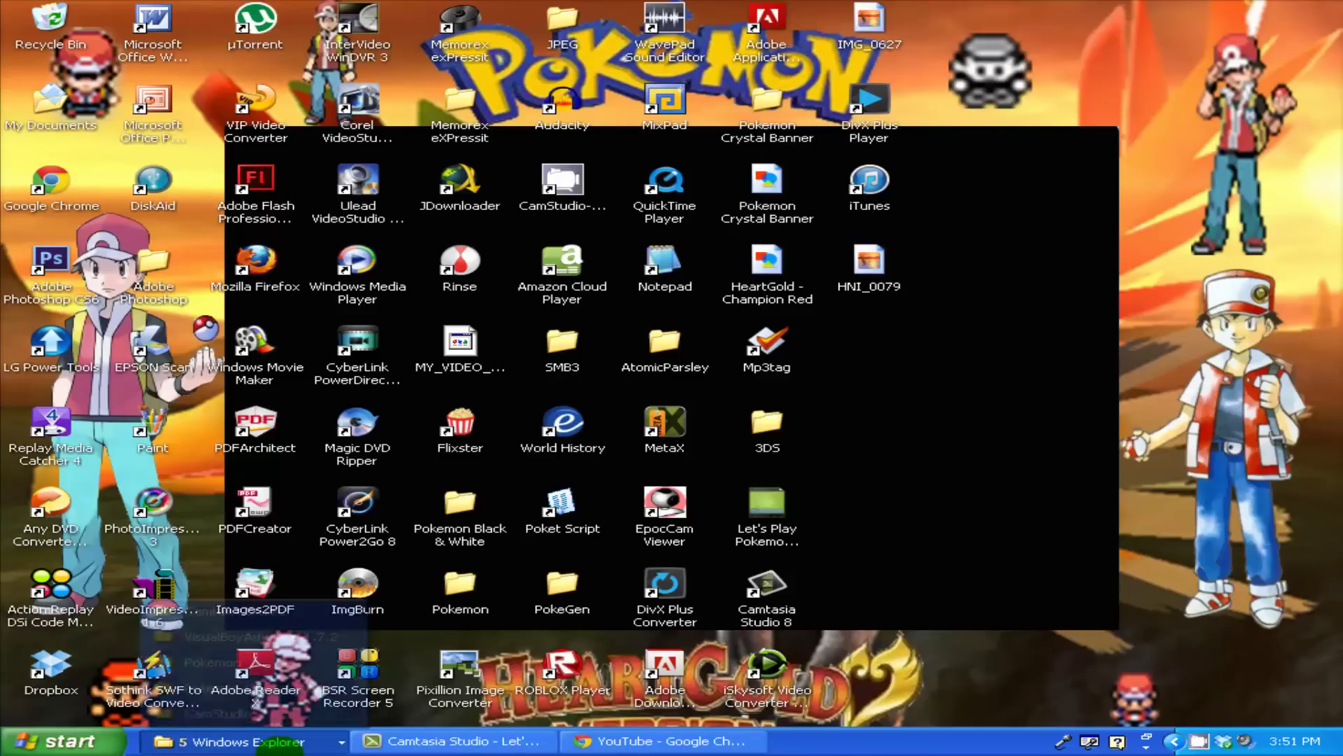
{"action": "left_click", "coordinate": [288, 691]}
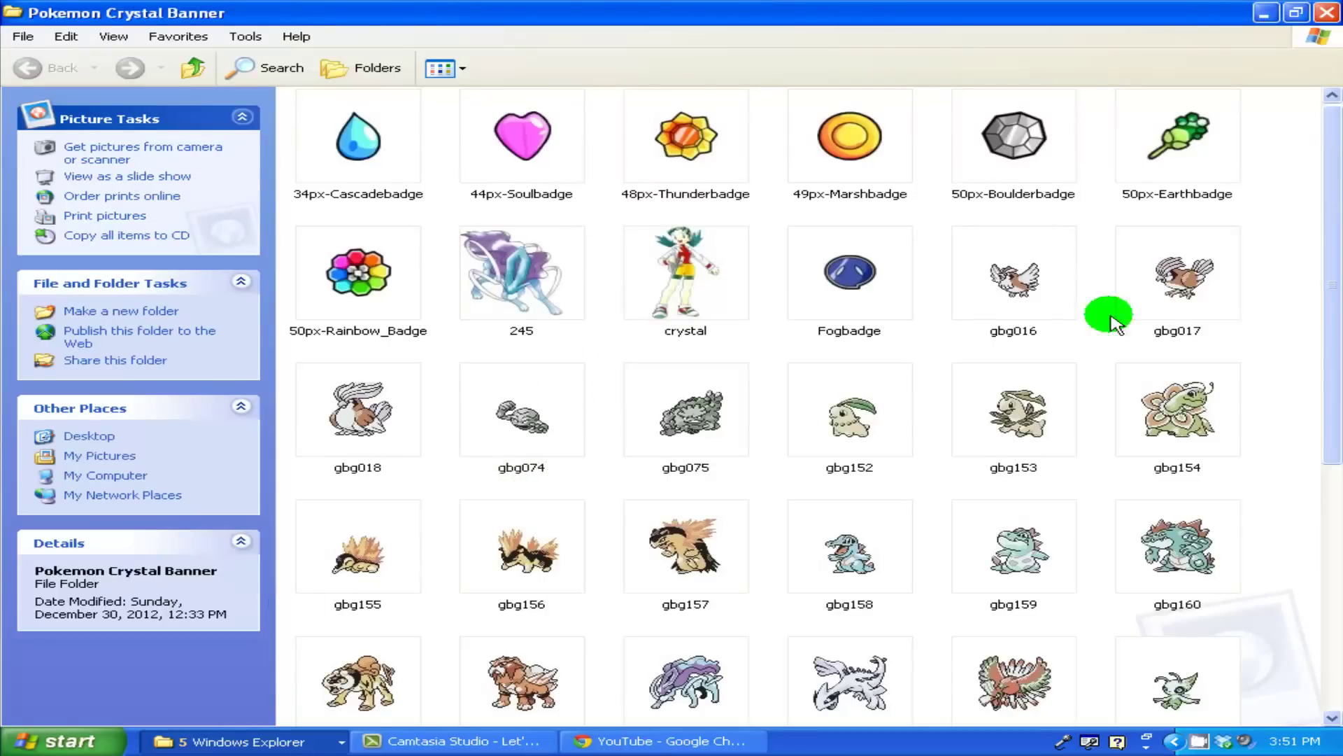
{"action": "scroll", "coordinate": [654, 328], "scroll_direction": "down", "scroll_amount": 5}
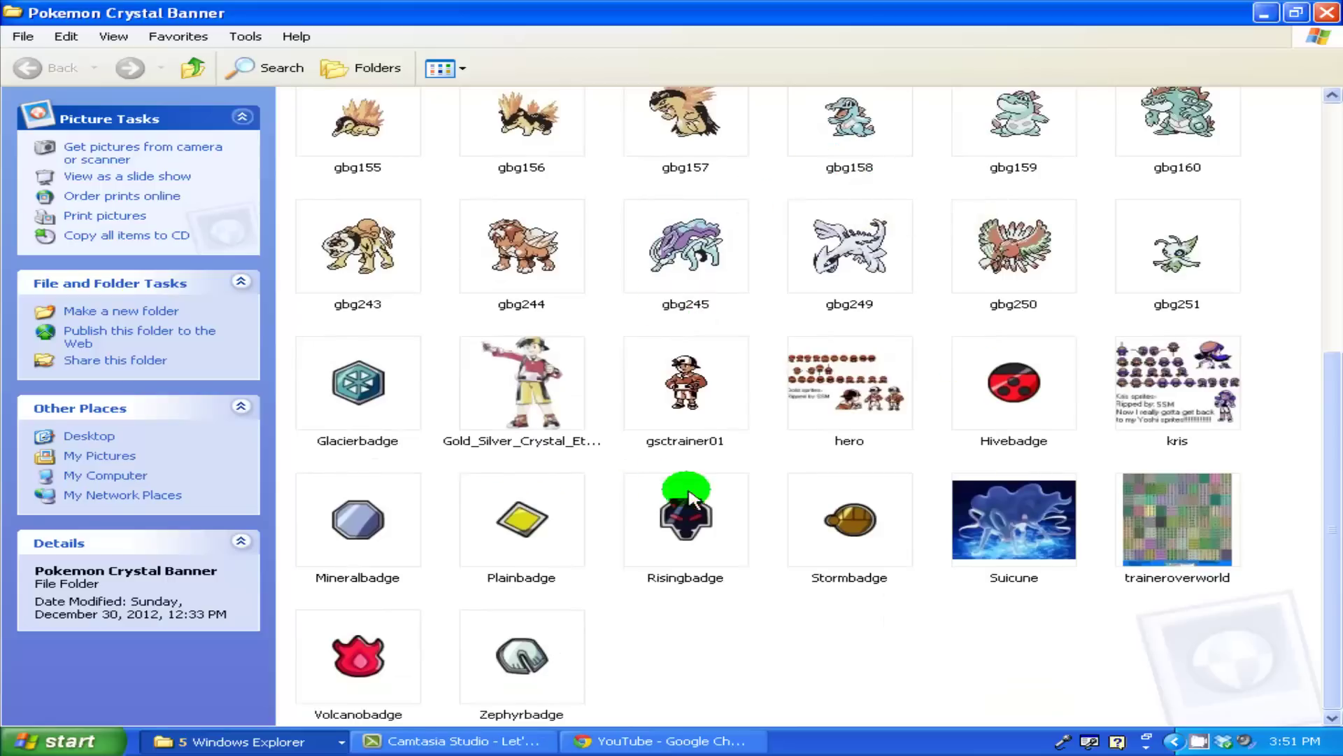
{"action": "scroll", "coordinate": [685, 409], "scroll_direction": "up", "scroll_amount": 5}
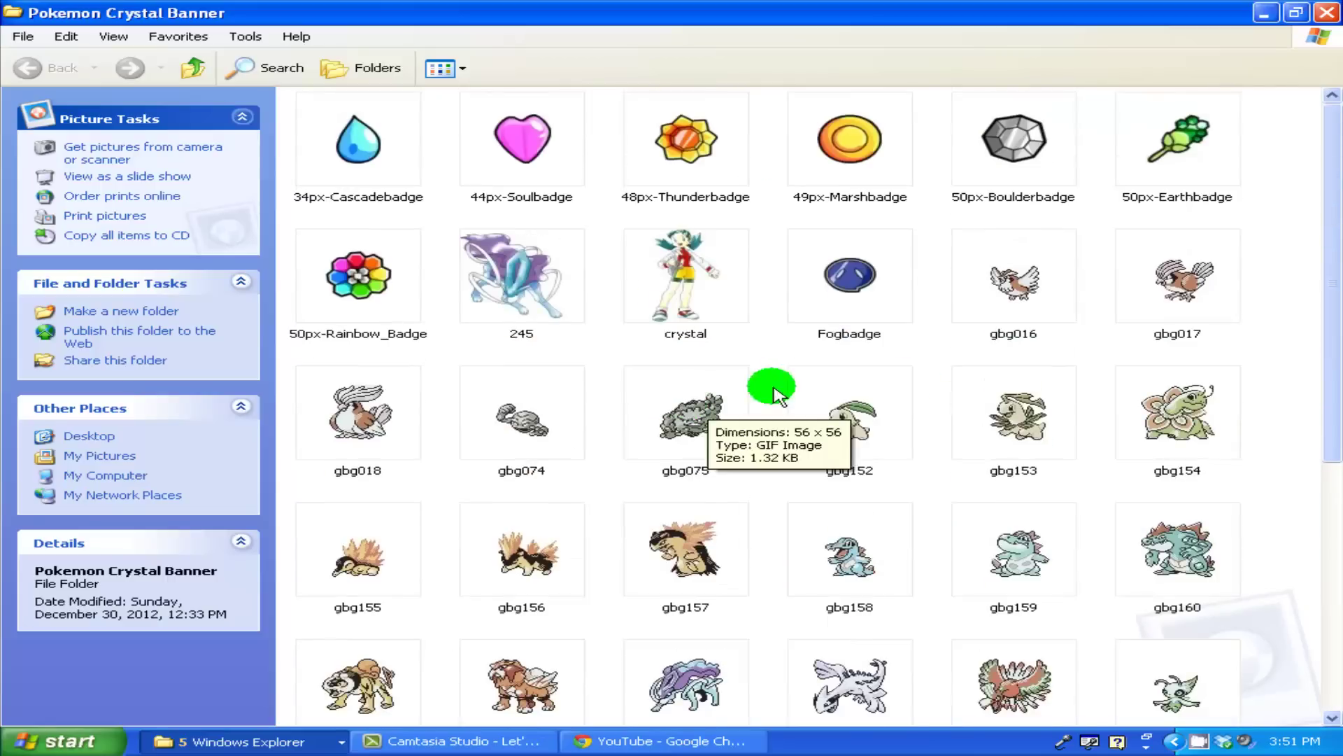
- Minimize the Pokemon Crystal Banner folder window
{"action": "left_click", "coordinate": [1266, 13]}
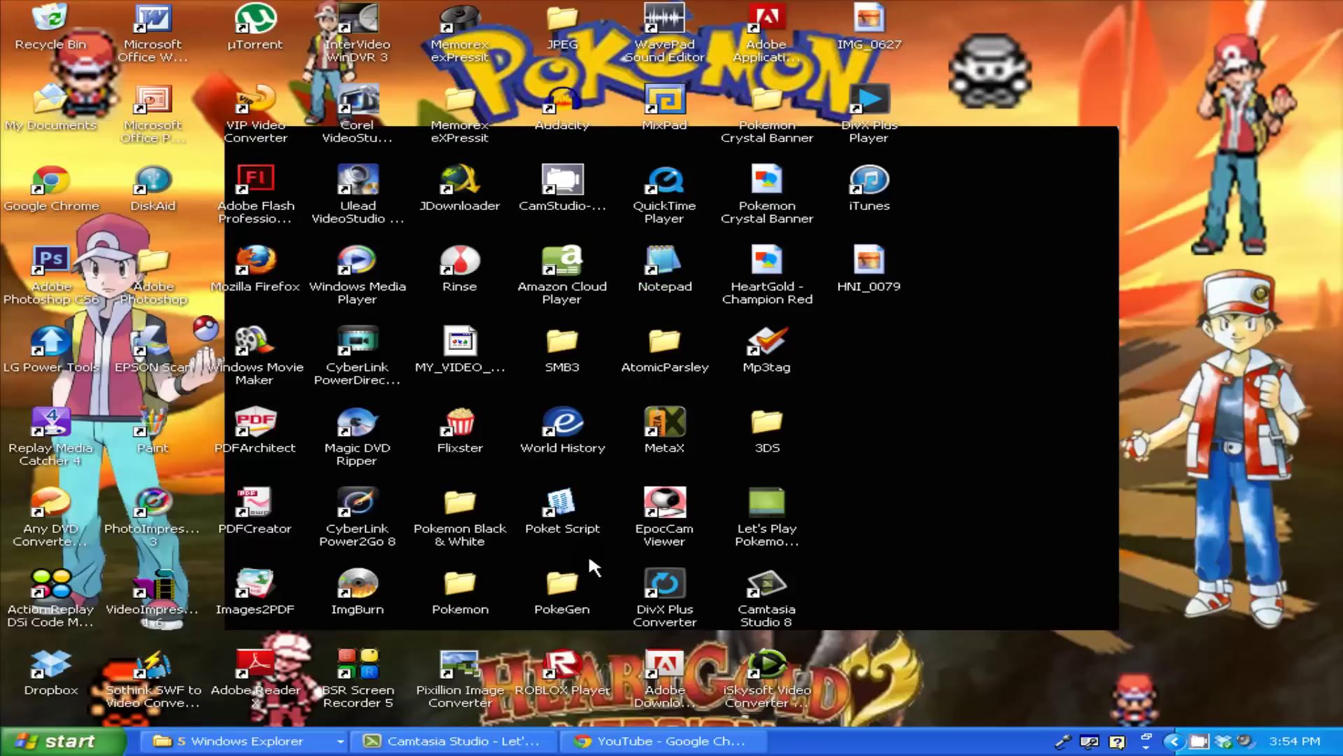
- Restore the Pokemon folder window from the Explorer taskbar group
{"action": "left_click", "coordinate": [253, 741]}
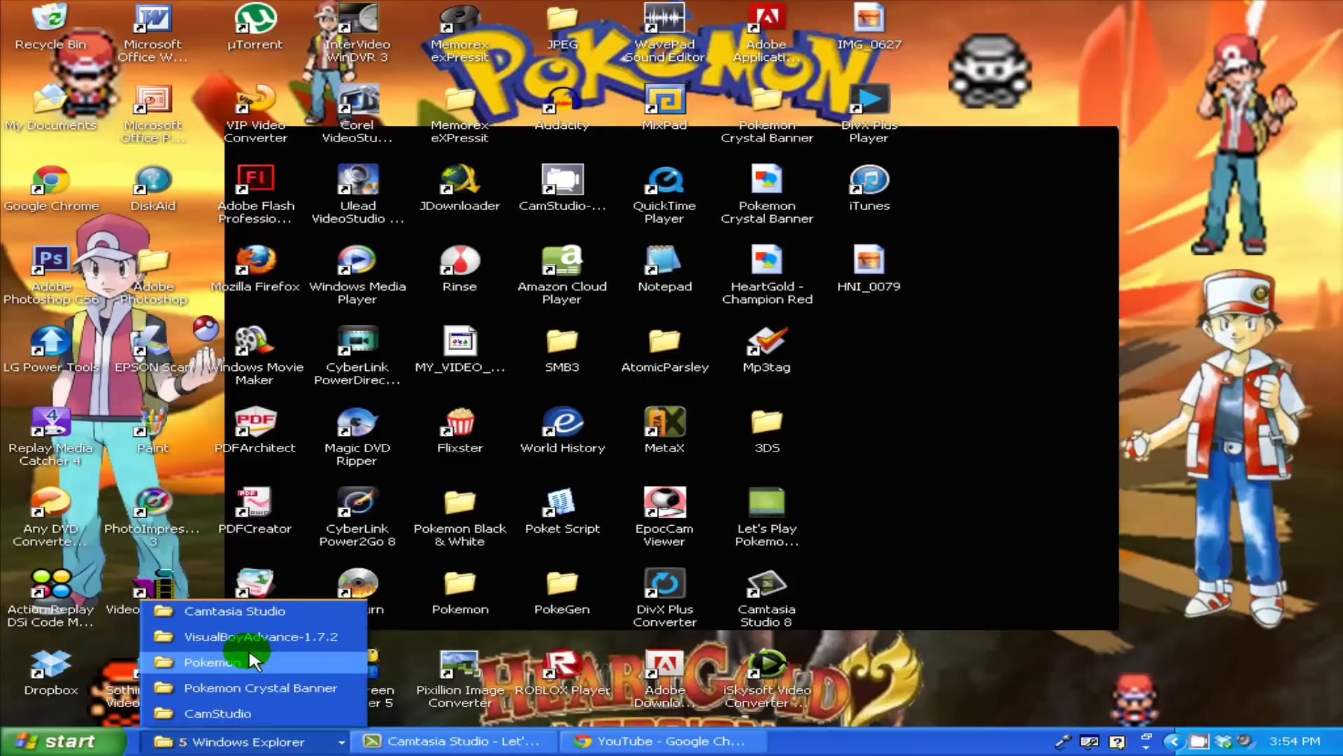
{"action": "left_click", "coordinate": [252, 664]}
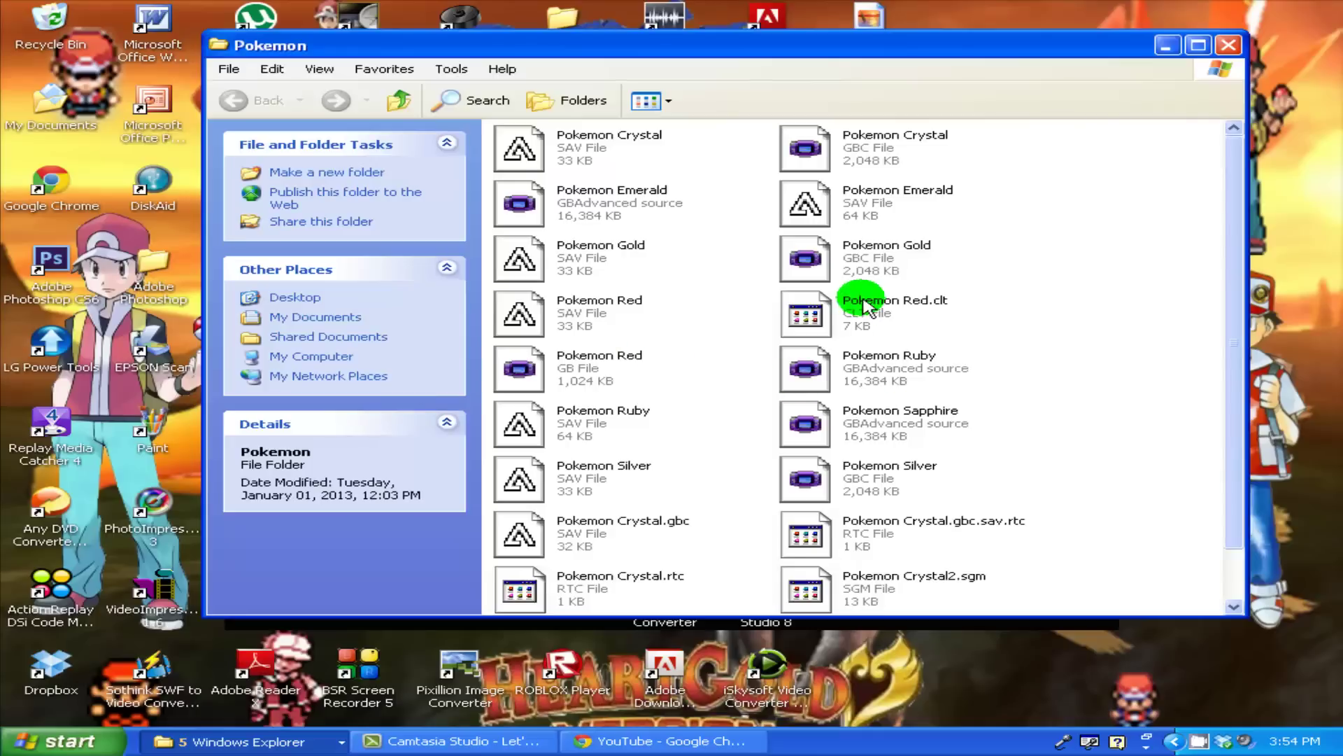
{"action": "scroll", "coordinate": [817, 346], "scroll_direction": "down", "scroll_amount": 1}
{"action": "scroll", "coordinate": [818, 347], "scroll_direction": "up", "scroll_amount": 1}
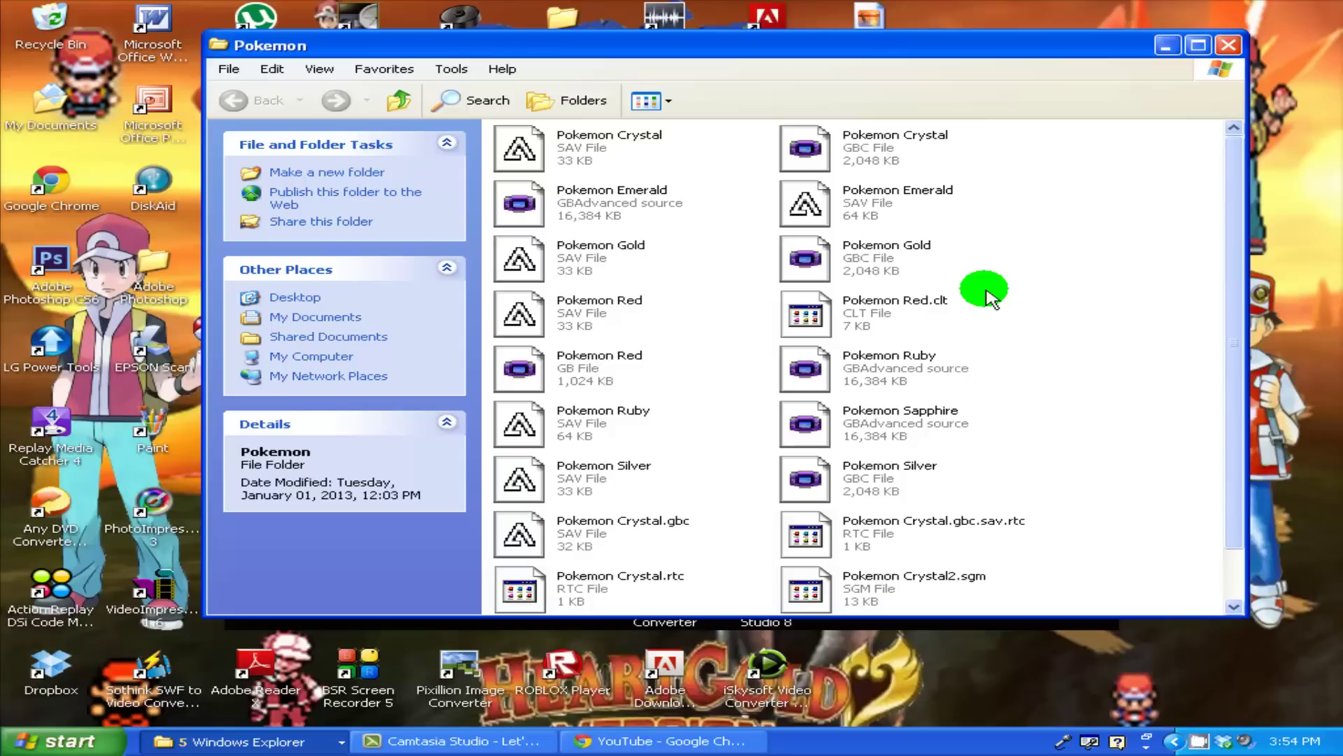
- Minimize the Pokemon folder window
{"action": "left_click", "coordinate": [1168, 45]}
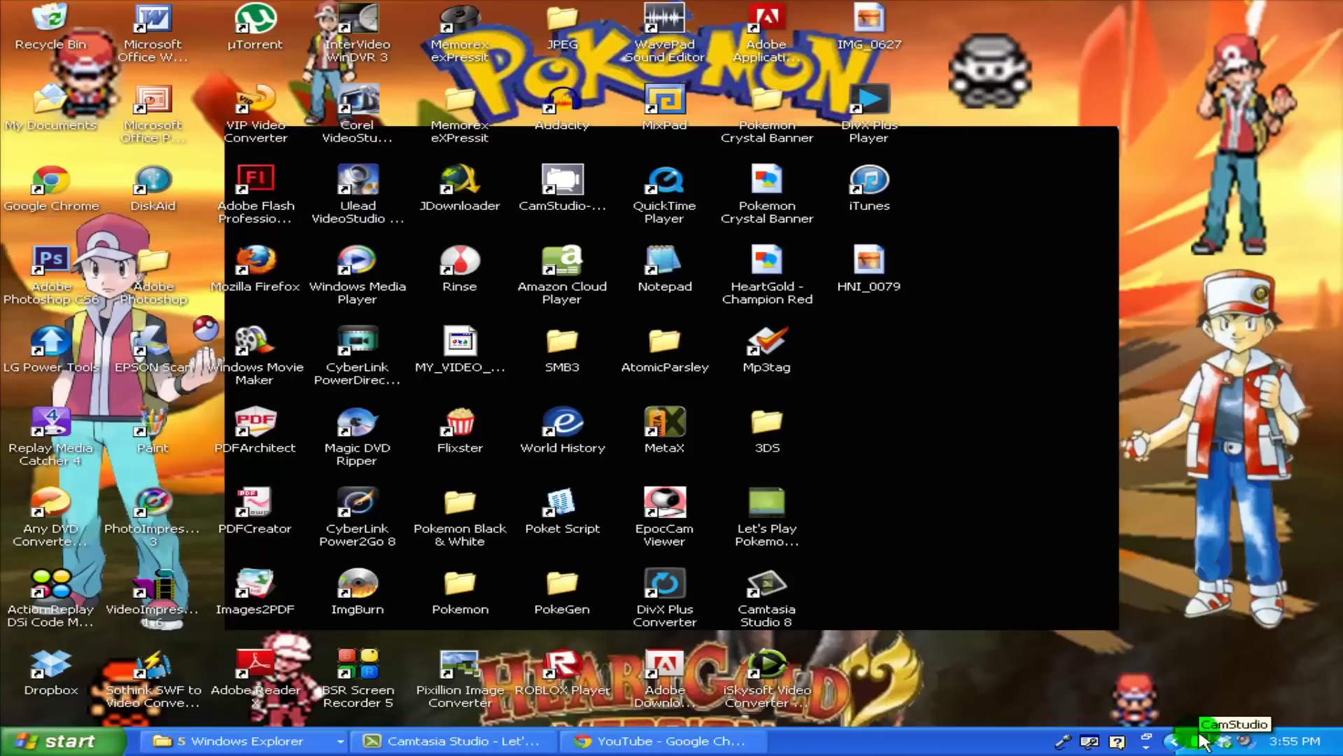
- Review CamStudio's recording options, then hide the recorder window
{"action": "left_click", "coordinate": [1203, 738]}
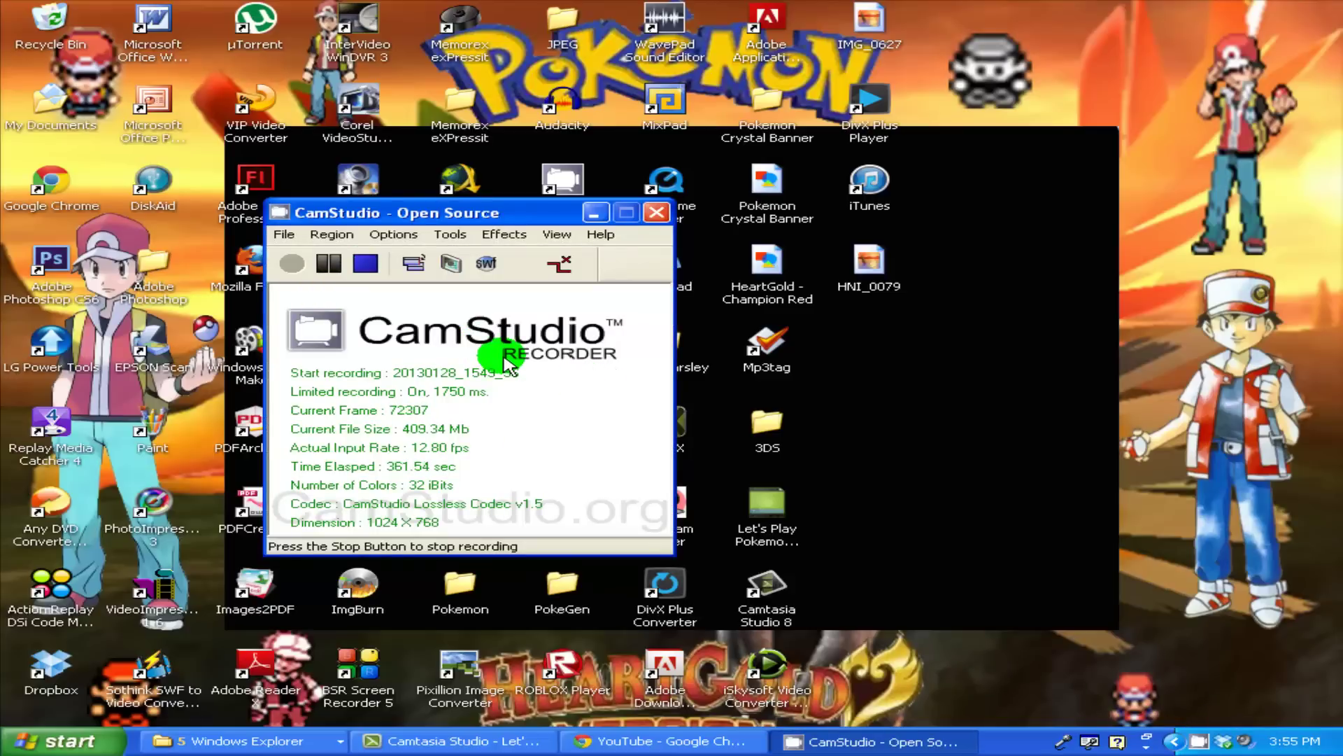
{"action": "left_click", "coordinate": [398, 241]}
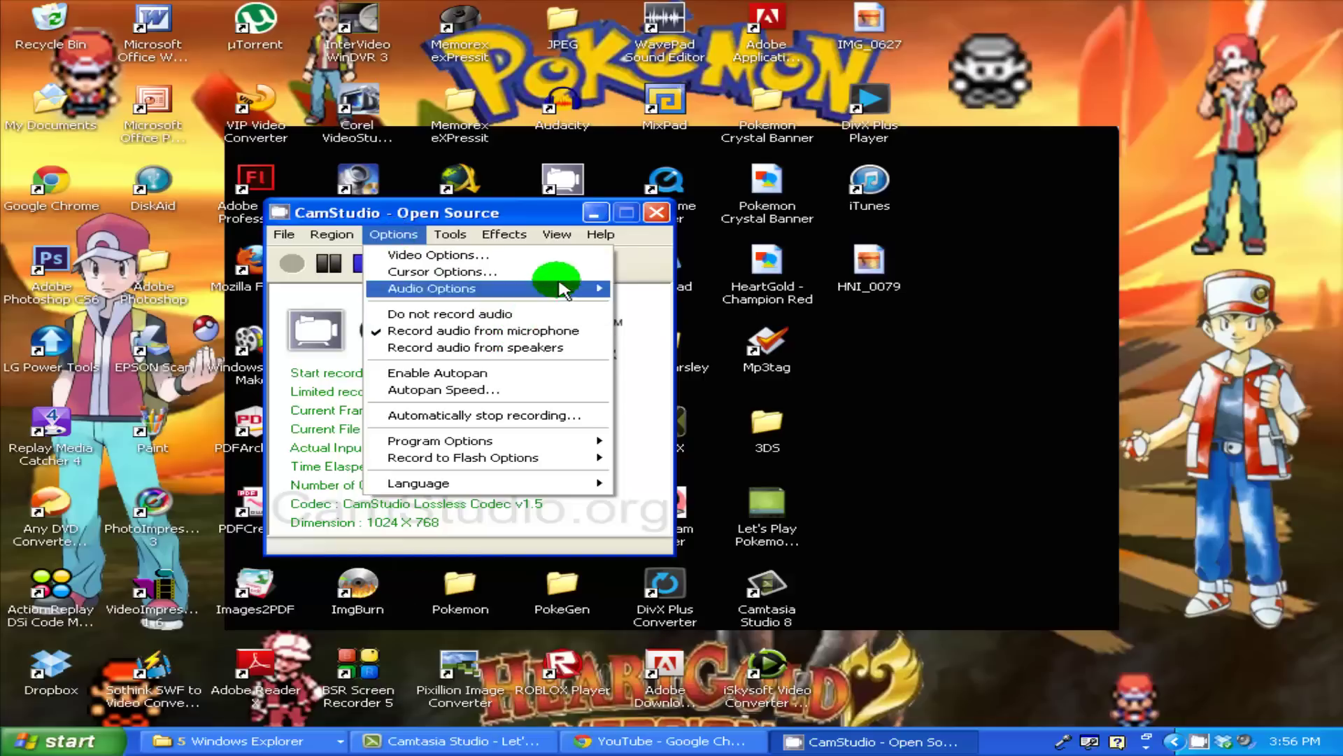
{"action": "left_click", "coordinate": [592, 211]}
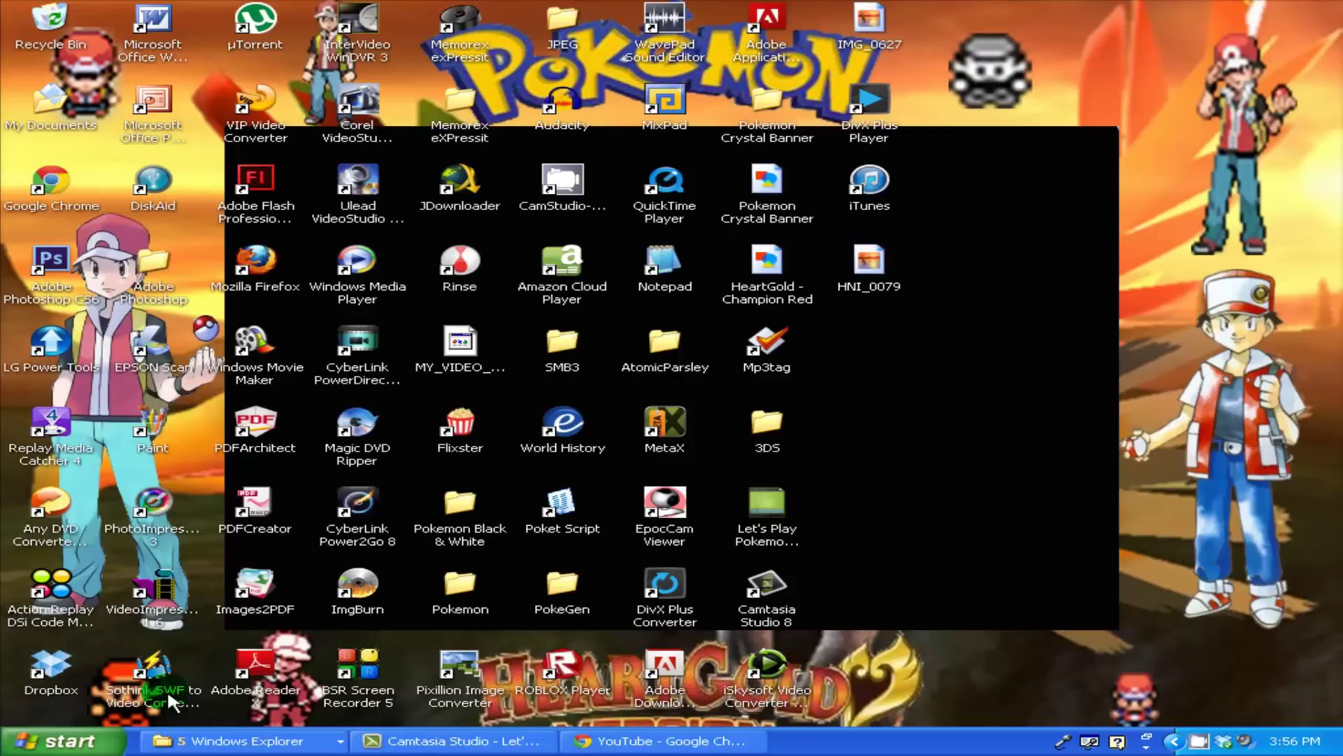
- Dismiss the program launcher and look over the tray audio properties without changes
{"action": "left_click", "coordinate": [74, 741]}
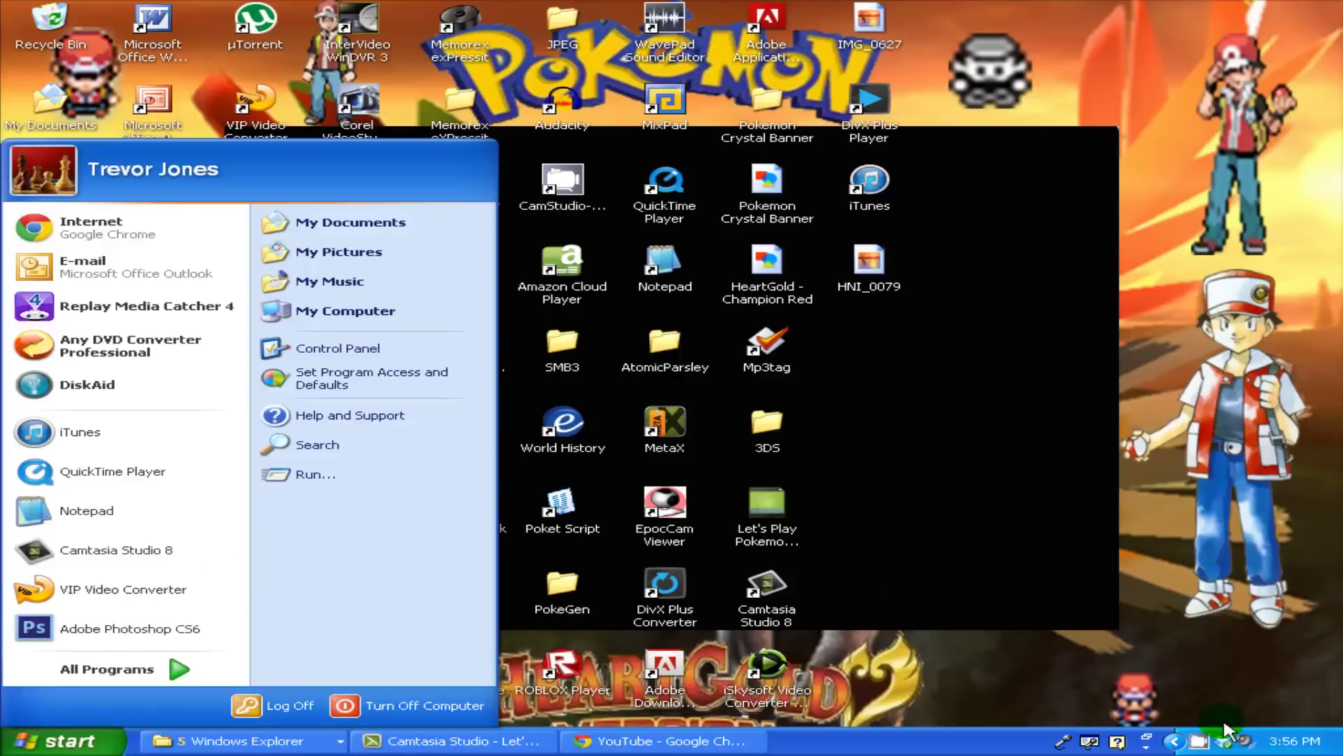
{"action": "left_click", "coordinate": [1247, 743]}
{"action": "right_click", "coordinate": [1246, 741]}
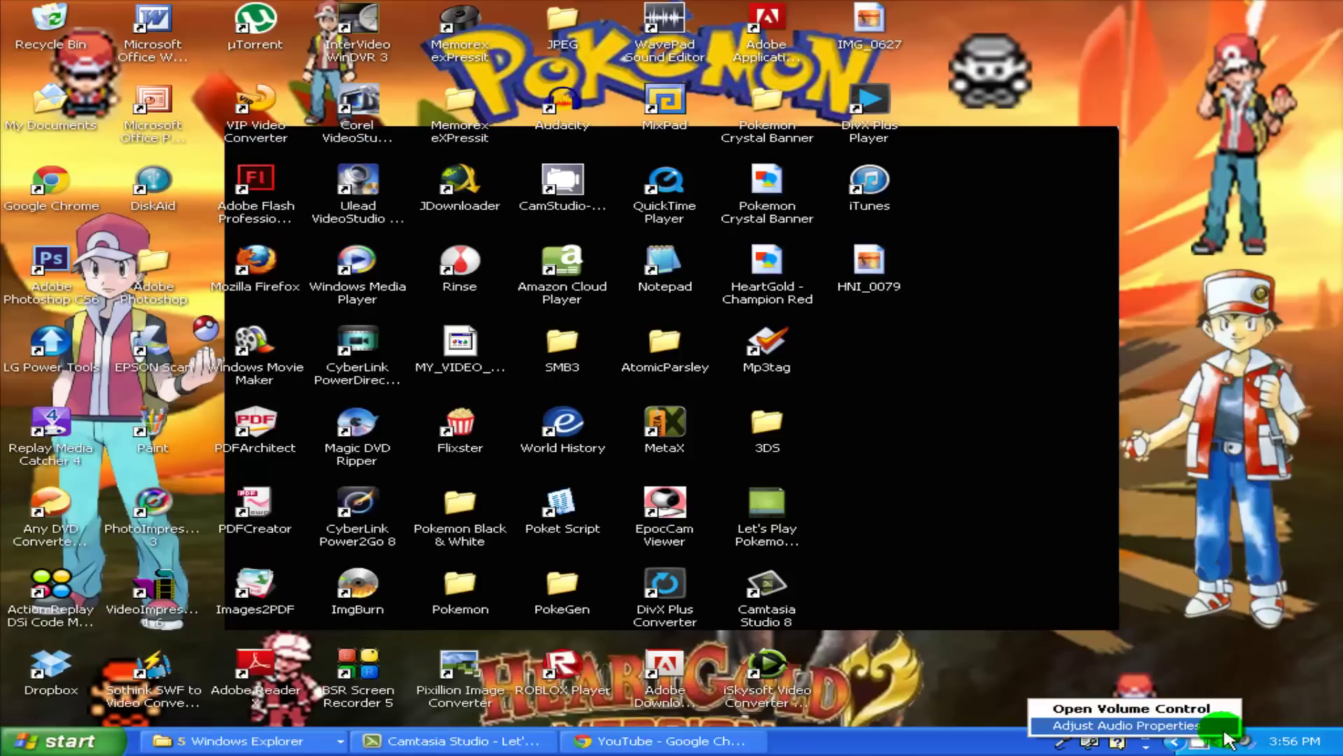
{"action": "left_click", "coordinate": [936, 516]}
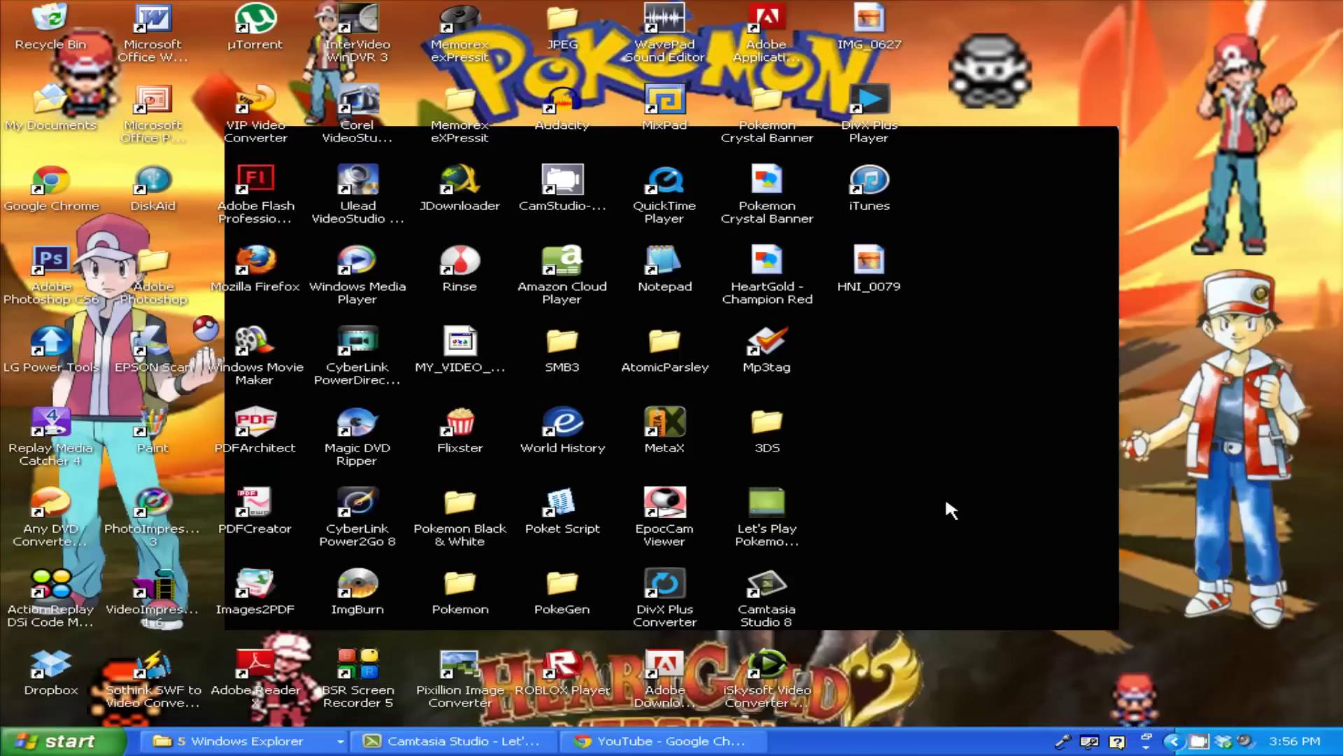
{"action": "left_click", "coordinate": [417, 416]}
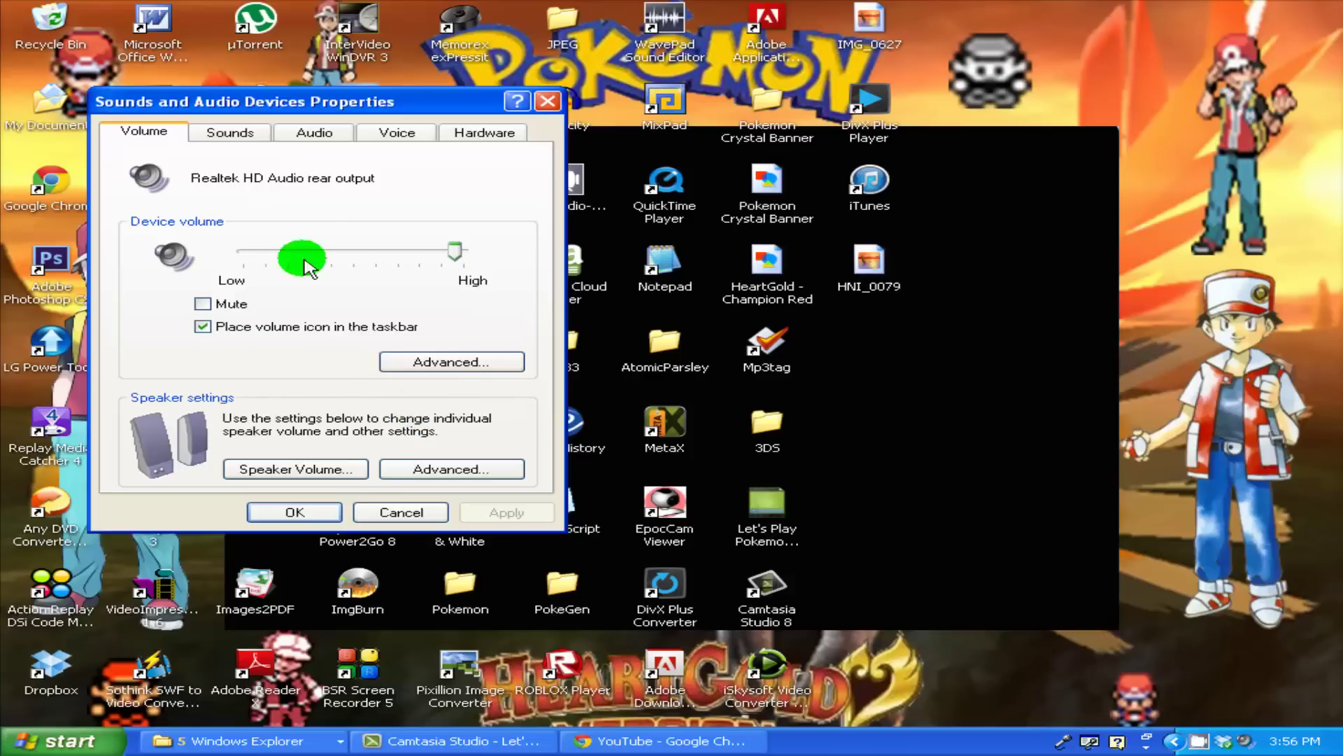
{"action": "left_click", "coordinate": [416, 513]}
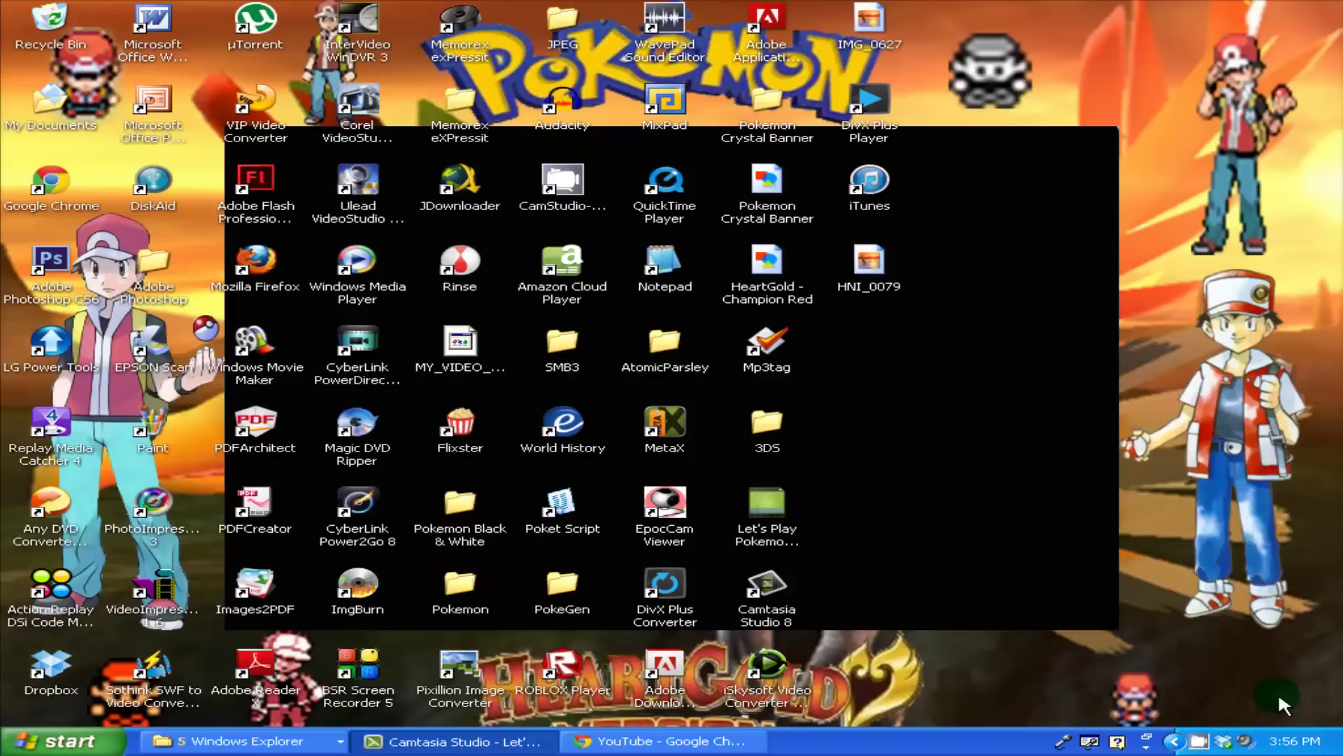
- Open the full volume mixer and switch its properties to the Recording device controls
{"action": "right_click", "coordinate": [1246, 741]}
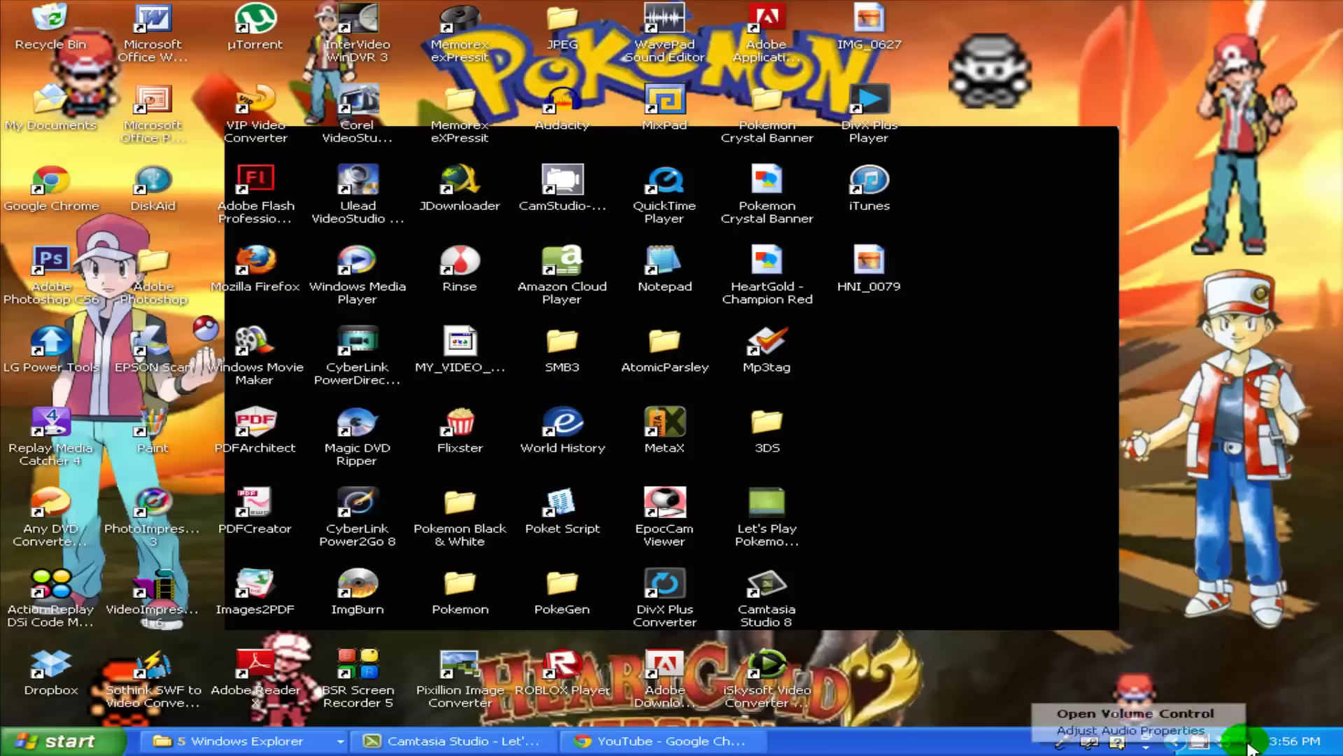
{"action": "left_click", "coordinate": [1214, 718]}
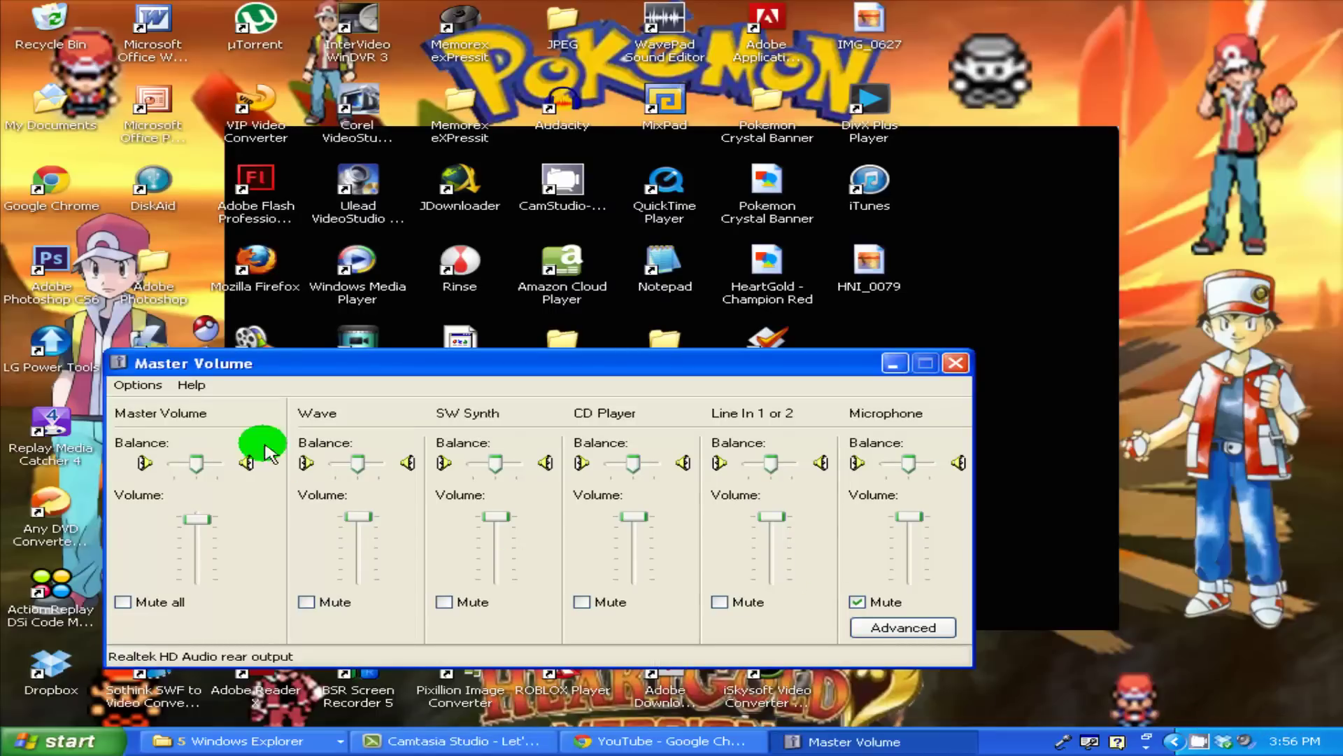
{"action": "left_click", "coordinate": [137, 384]}
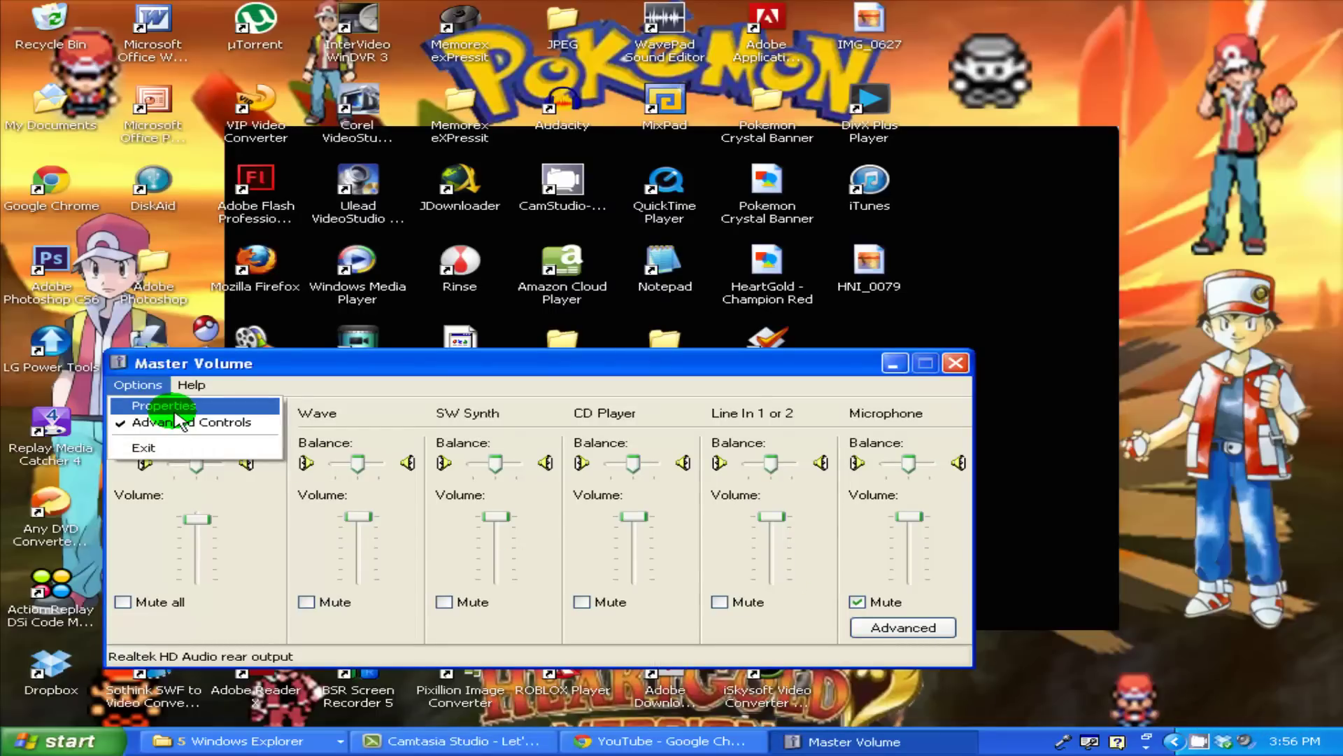
{"action": "left_click", "coordinate": [165, 405]}
{"action": "key", "text": "Down"}
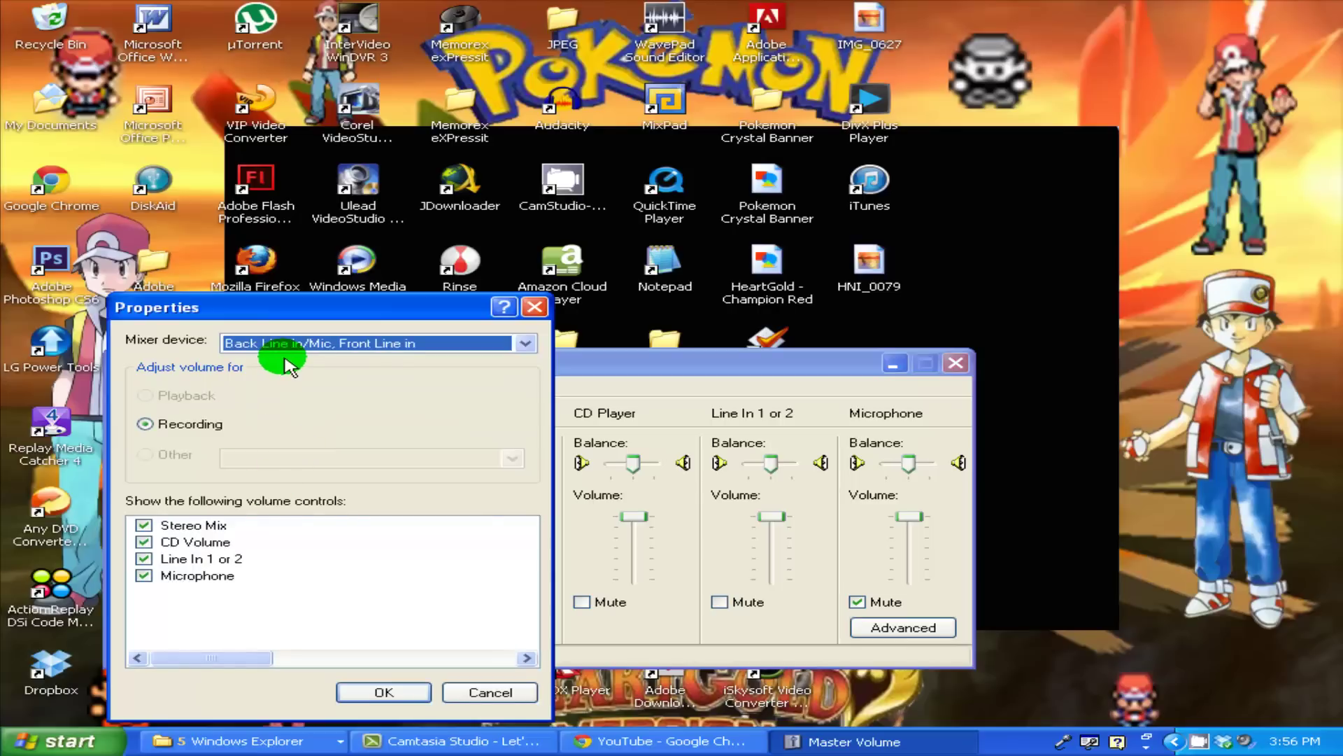
{"action": "left_click", "coordinate": [385, 692]}
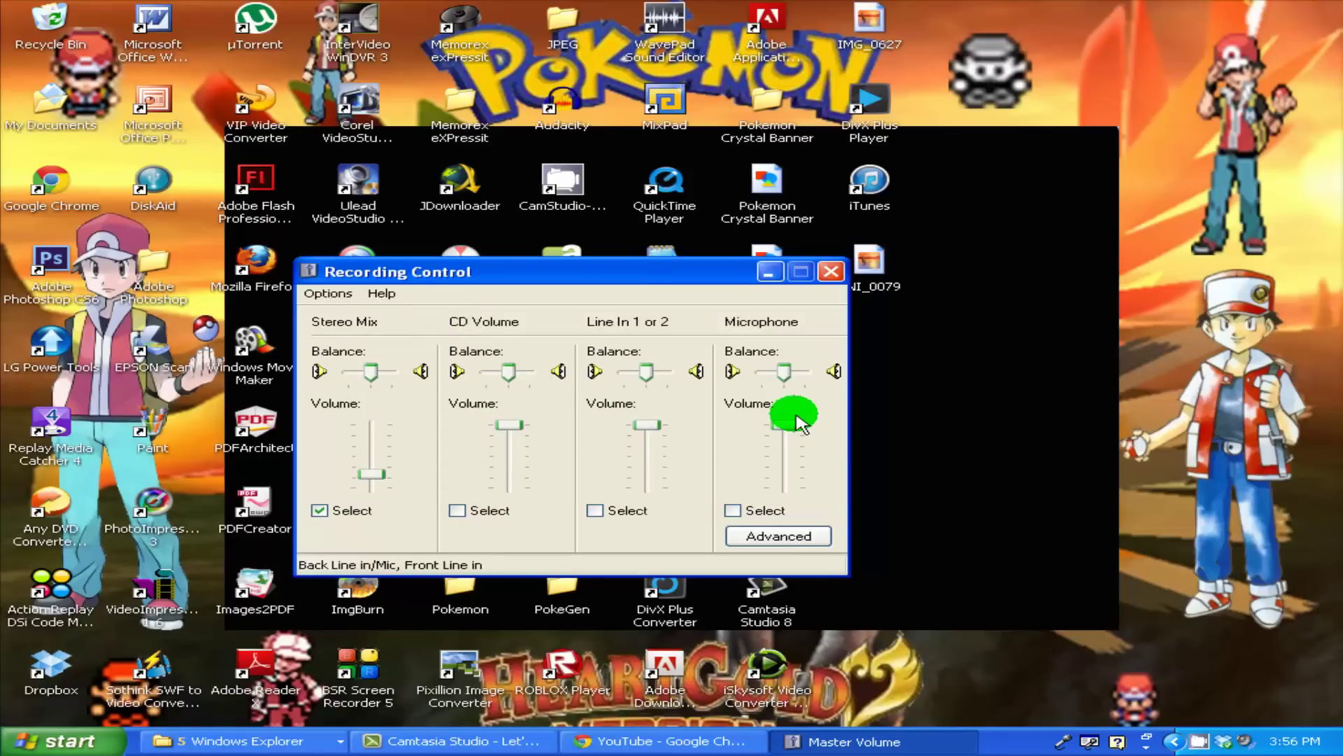
- Close the Recording Control mixer window
{"action": "left_click", "coordinate": [830, 273]}
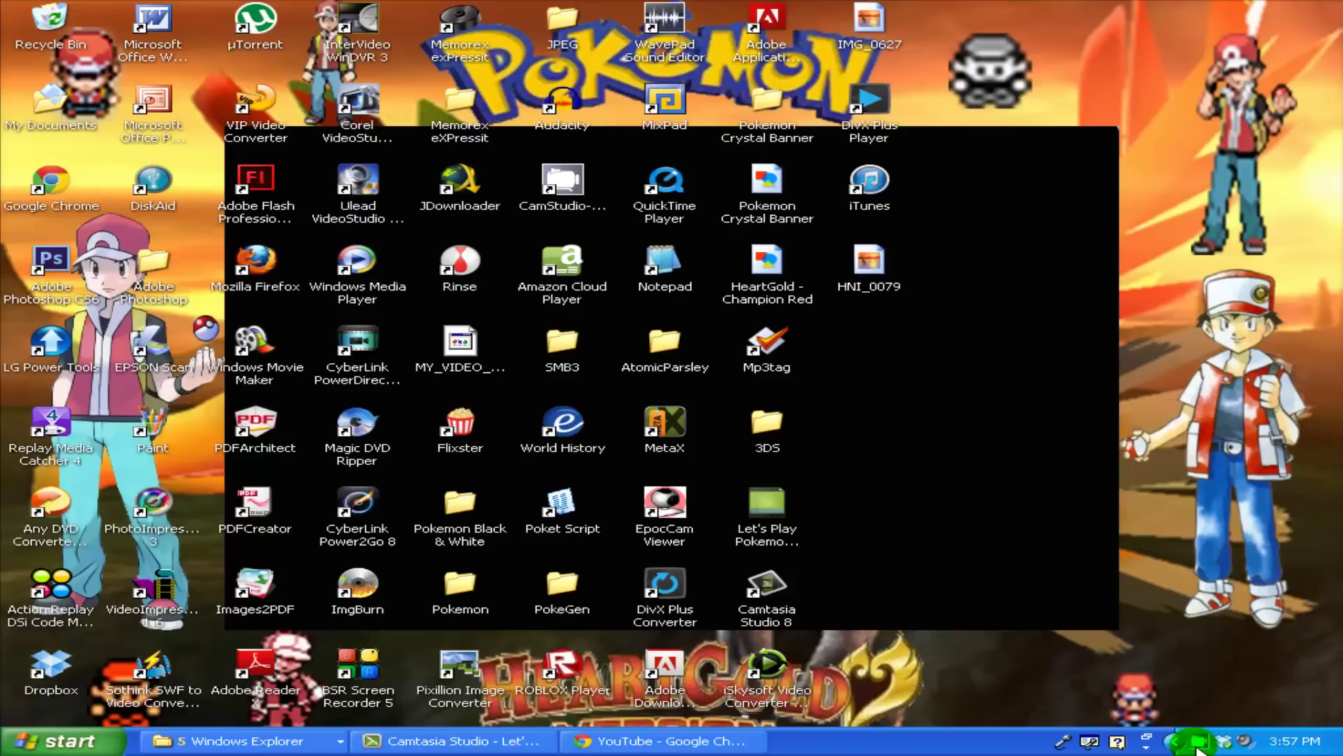
{"action": "left_click", "coordinate": [1197, 742]}
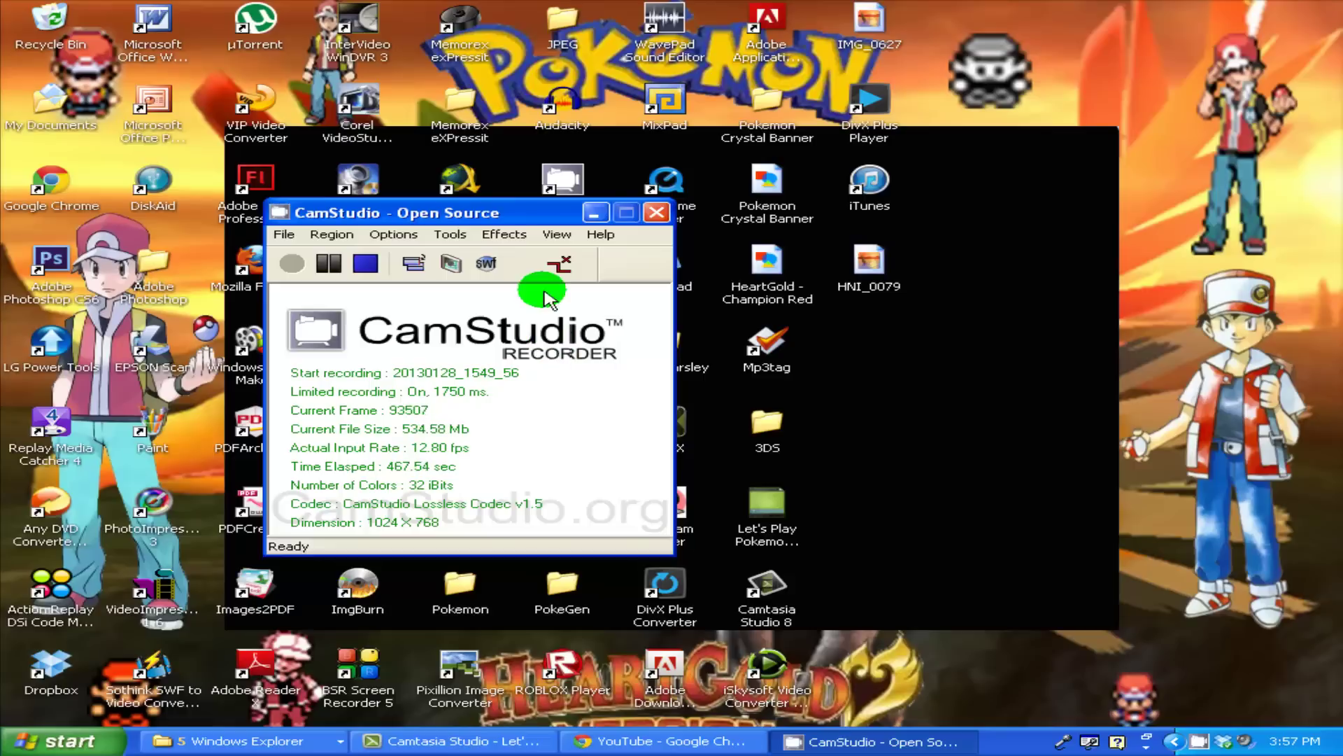
{"action": "left_click", "coordinate": [594, 215]}
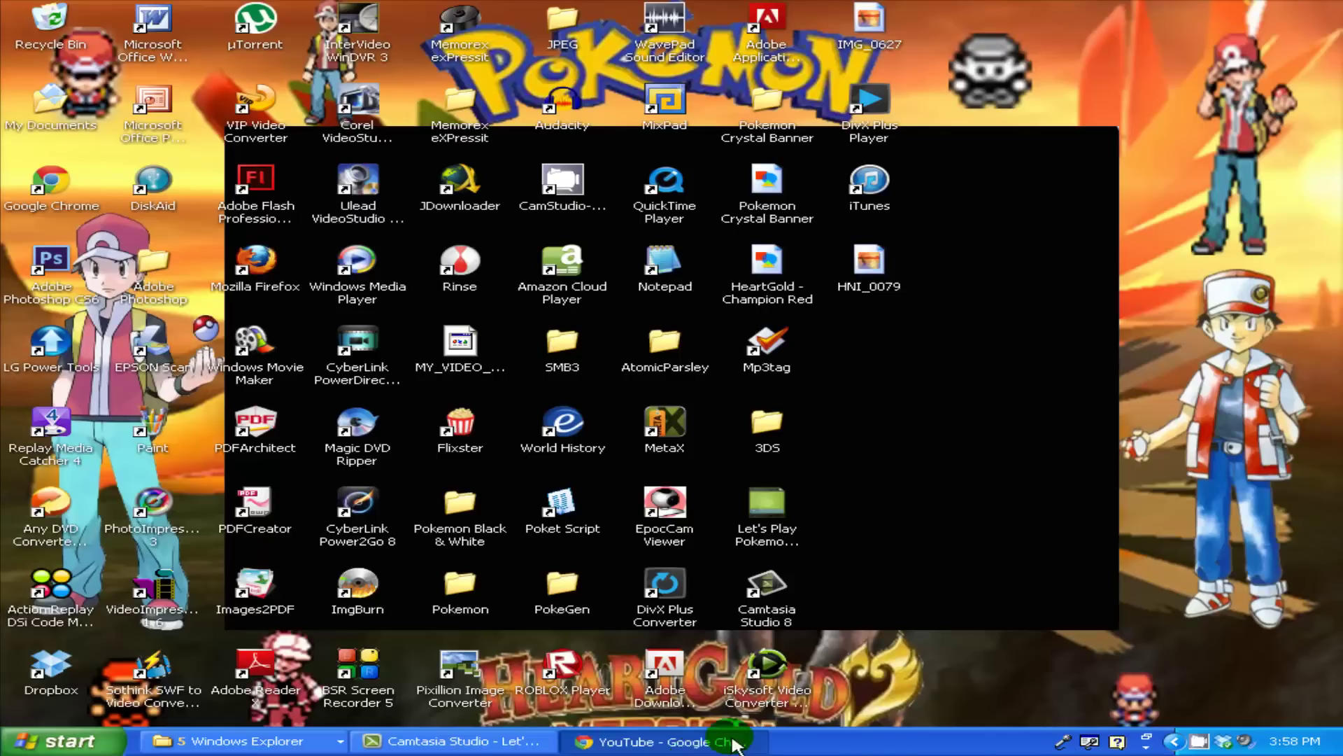
- Restore the Camtasia Pokemon Crystal project and jump the playhead to 0:00:00:00
{"action": "left_click", "coordinate": [512, 742]}
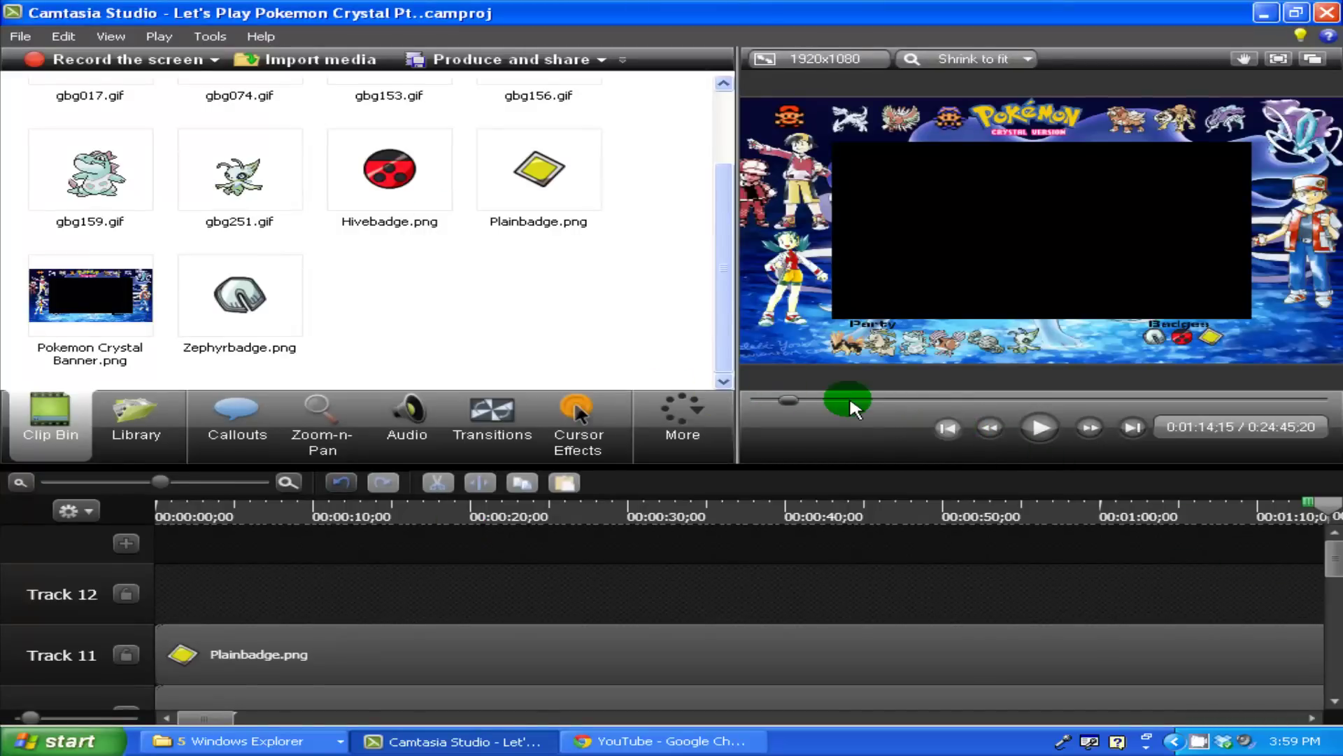
{"action": "key", "text": "ctrl+Home"}
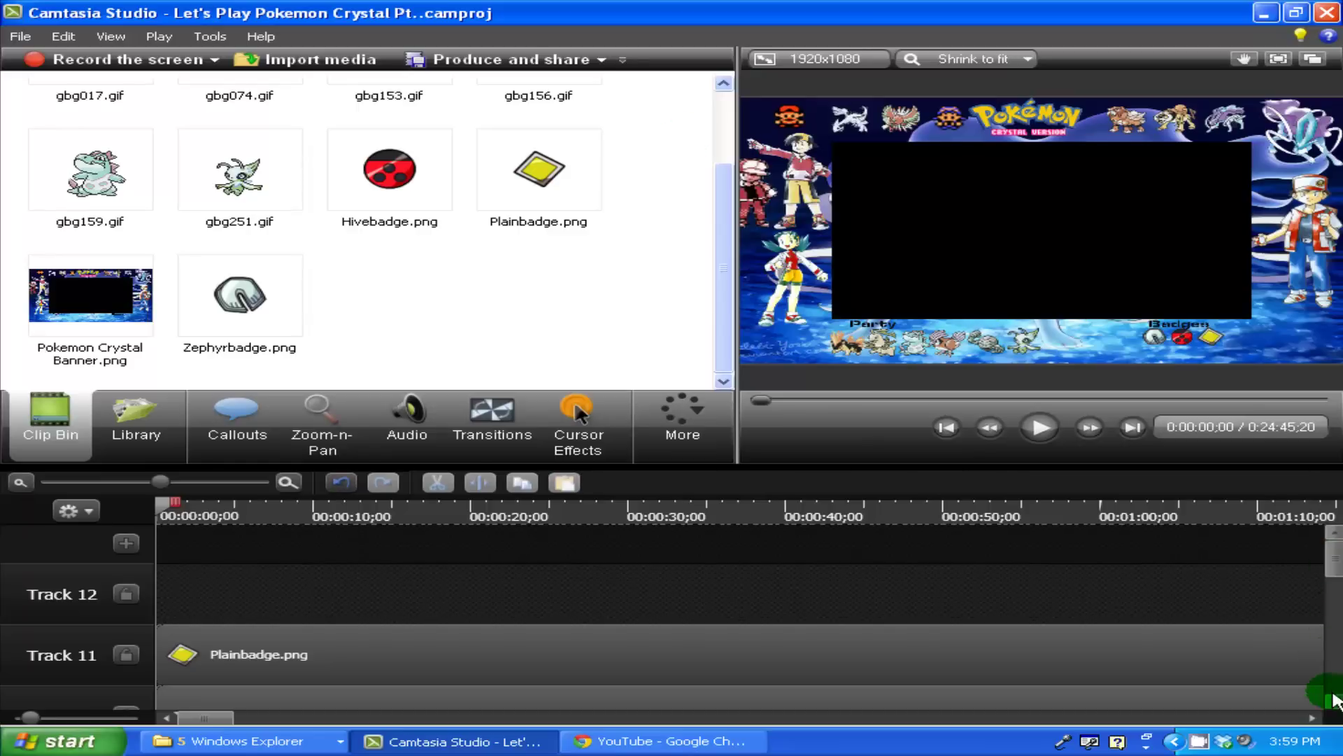
- Review the badge and banner clips stacked to Track 11, then minimize Camtasia to the desktop
{"action": "left_click", "coordinate": [1336, 702]}
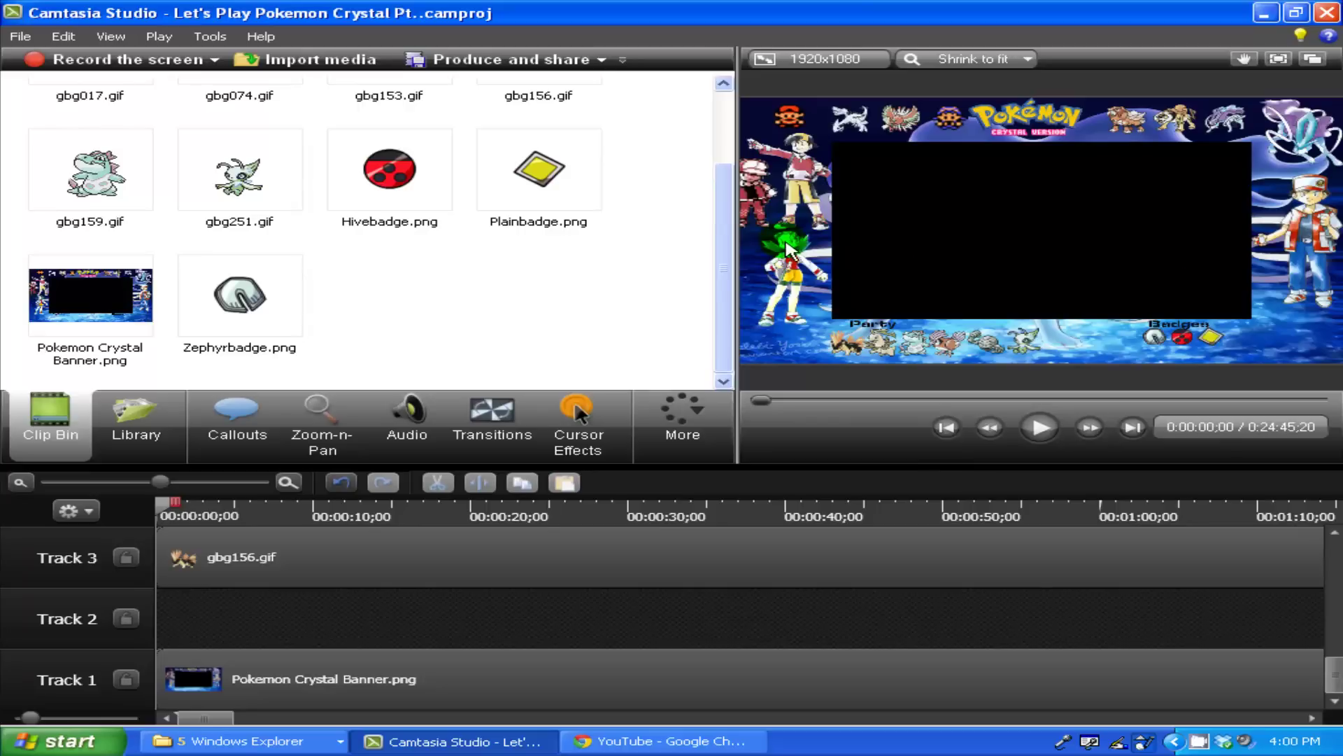
{"action": "left_click", "coordinate": [898, 359]}
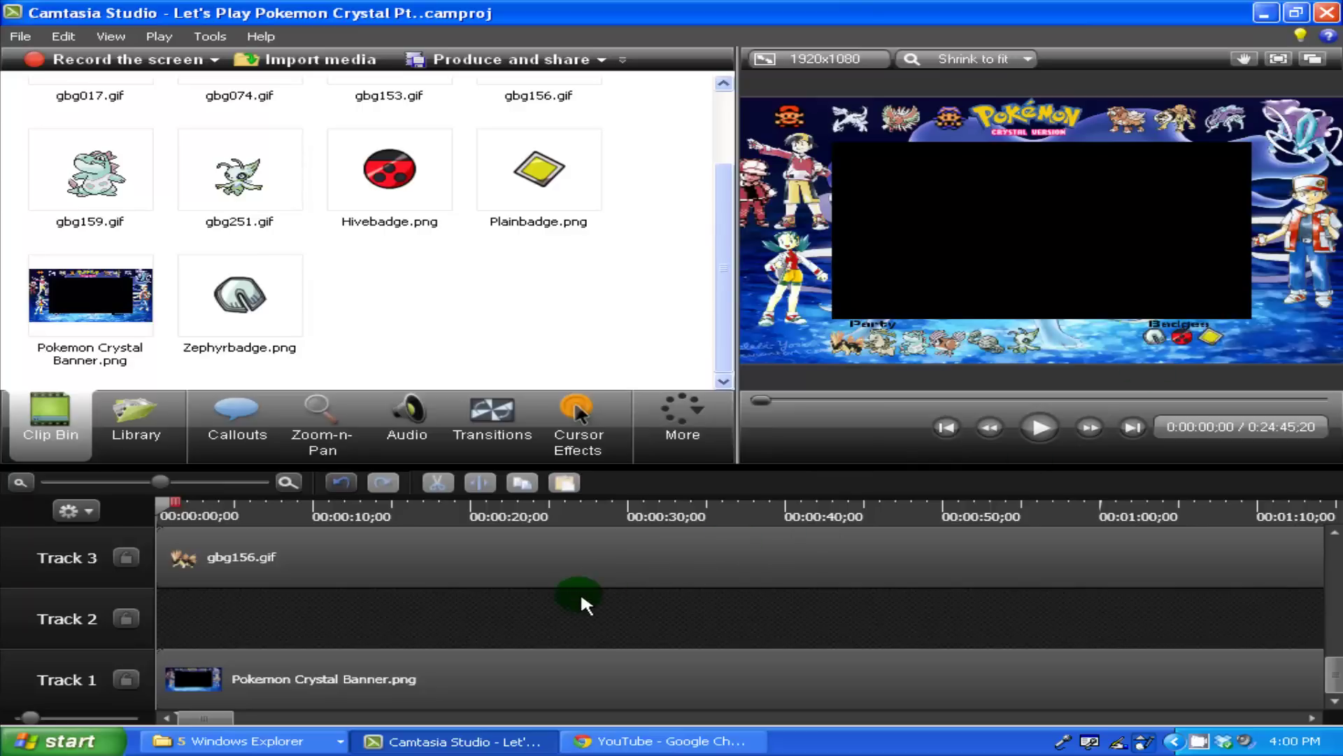
{"action": "scroll", "coordinate": [583, 604], "scroll_direction": "up", "scroll_amount": 2}
{"action": "scroll", "coordinate": [1311, 637], "scroll_direction": "up", "scroll_amount": 2}
{"action": "scroll", "coordinate": [1149, 612], "scroll_direction": "up", "scroll_amount": 5}
{"action": "scroll", "coordinate": [905, 557], "scroll_direction": "up", "scroll_amount": 5}
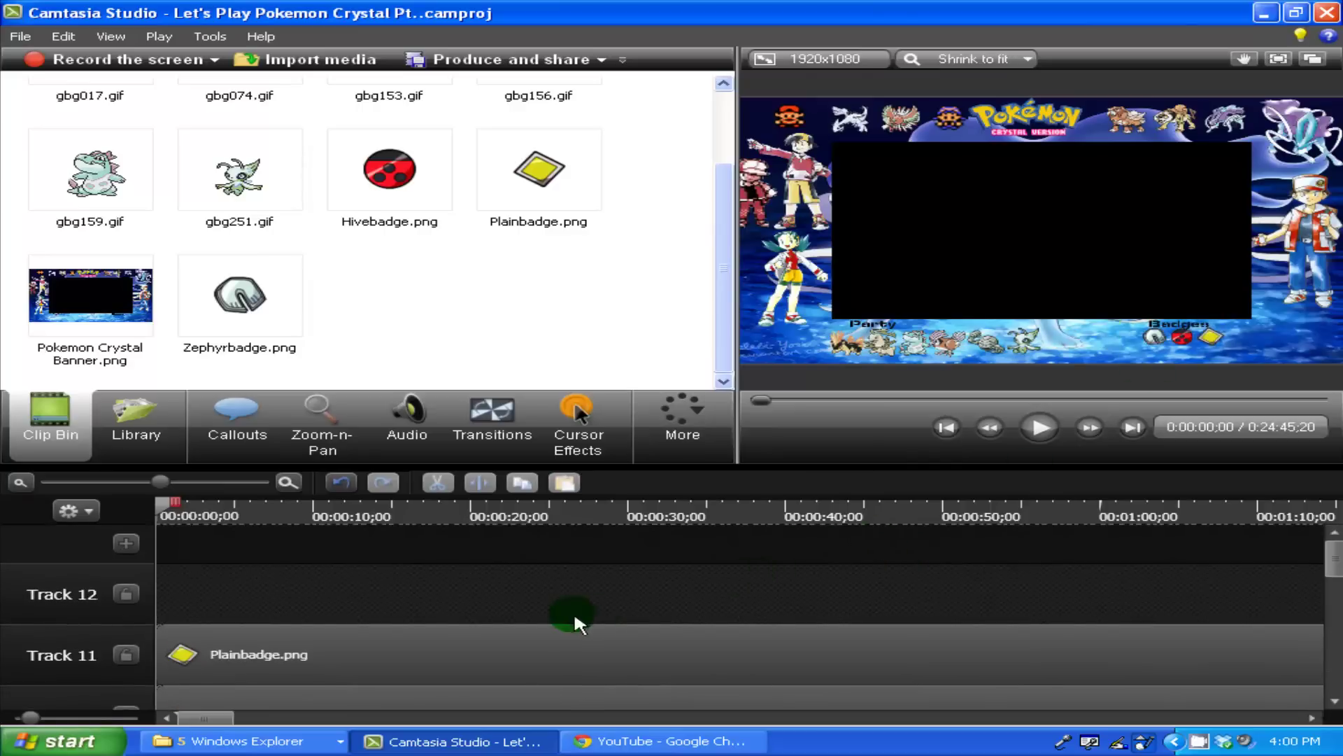
{"action": "scroll", "coordinate": [546, 606], "scroll_direction": "down", "scroll_amount": 3}
{"action": "scroll", "coordinate": [357, 593], "scroll_direction": "down", "scroll_amount": 1}
{"action": "scroll", "coordinate": [318, 589], "scroll_direction": "down", "scroll_amount": 3}
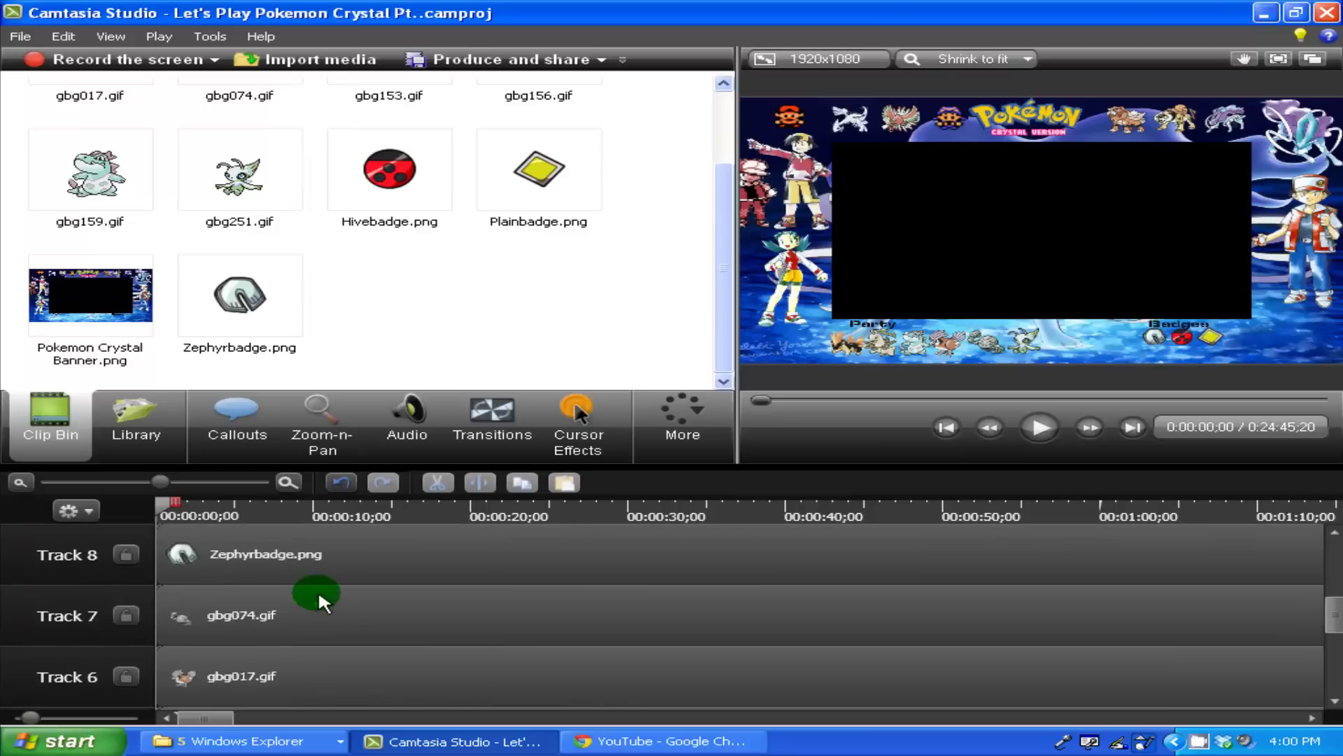
{"action": "scroll", "coordinate": [291, 630], "scroll_direction": "down", "scroll_amount": 3}
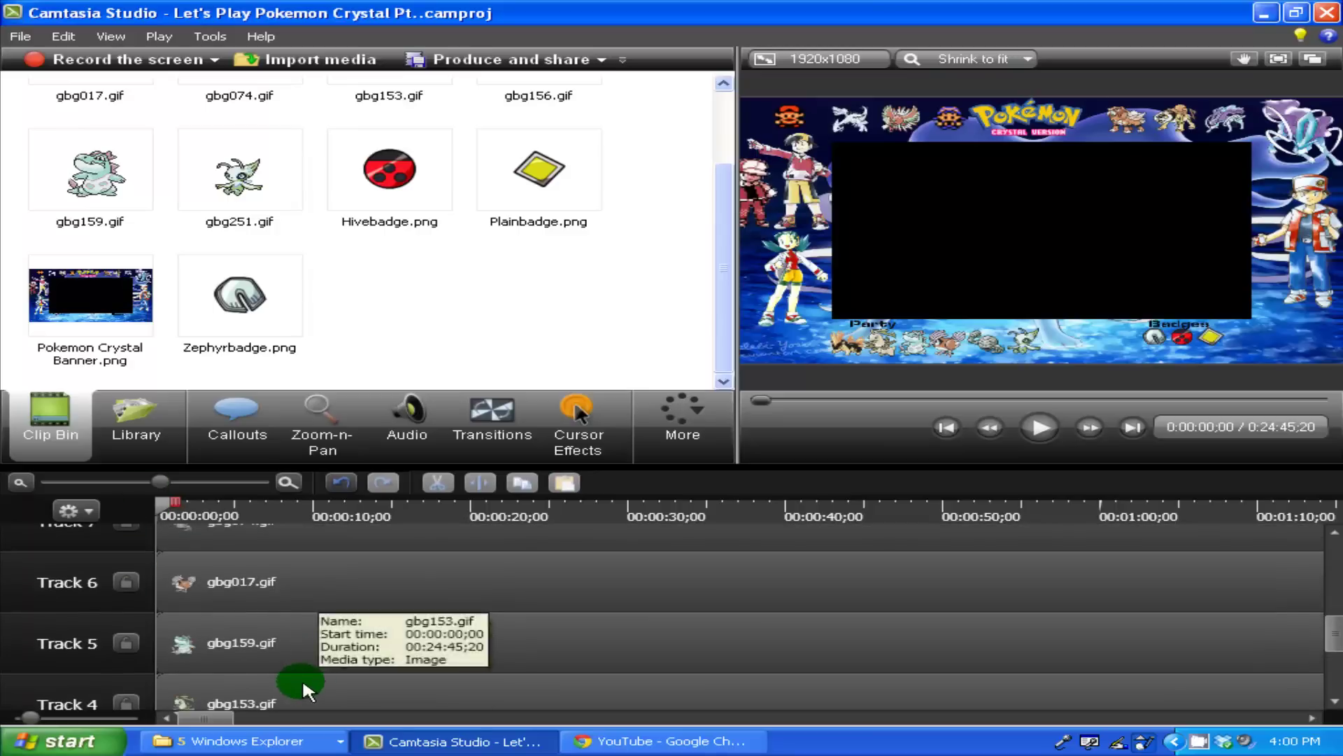
{"action": "scroll", "coordinate": [302, 677], "scroll_direction": "down", "scroll_amount": 3}
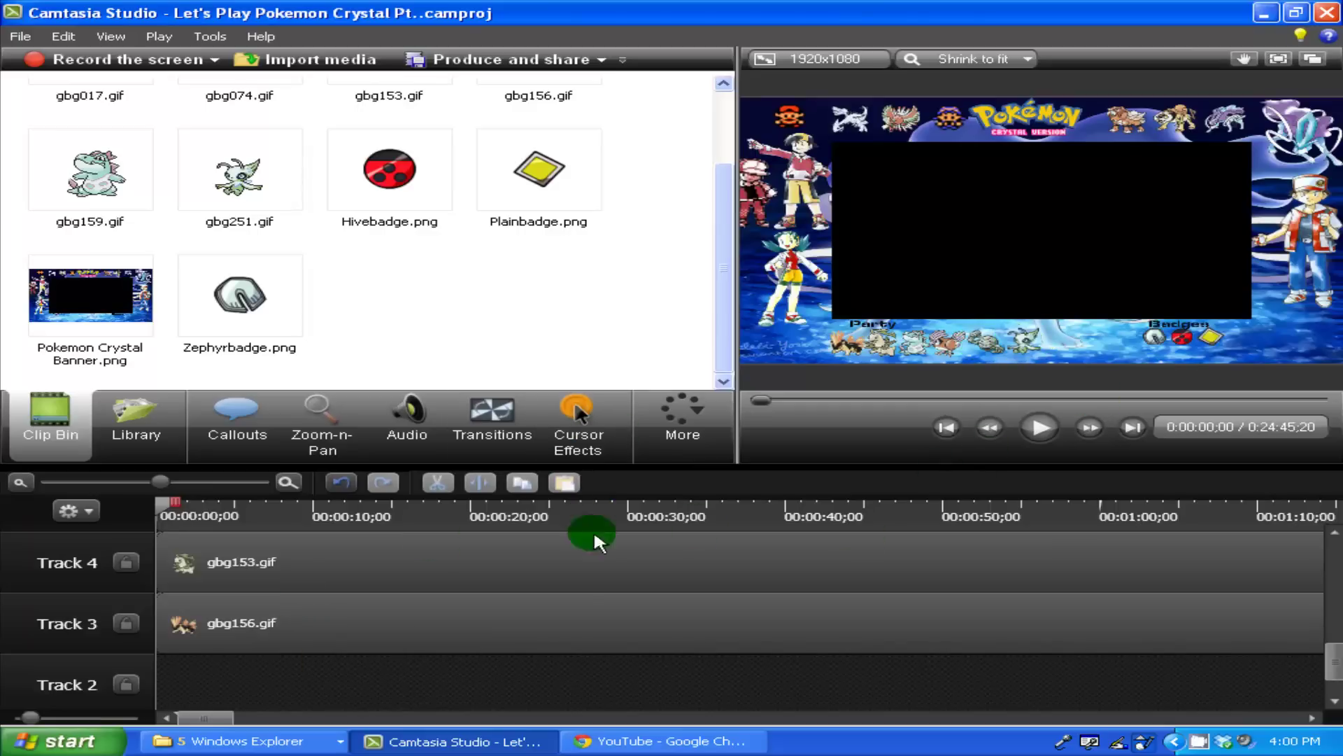
{"action": "scroll", "coordinate": [593, 556], "scroll_direction": "up", "scroll_amount": 5}
{"action": "scroll", "coordinate": [593, 577], "scroll_direction": "up", "scroll_amount": 3}
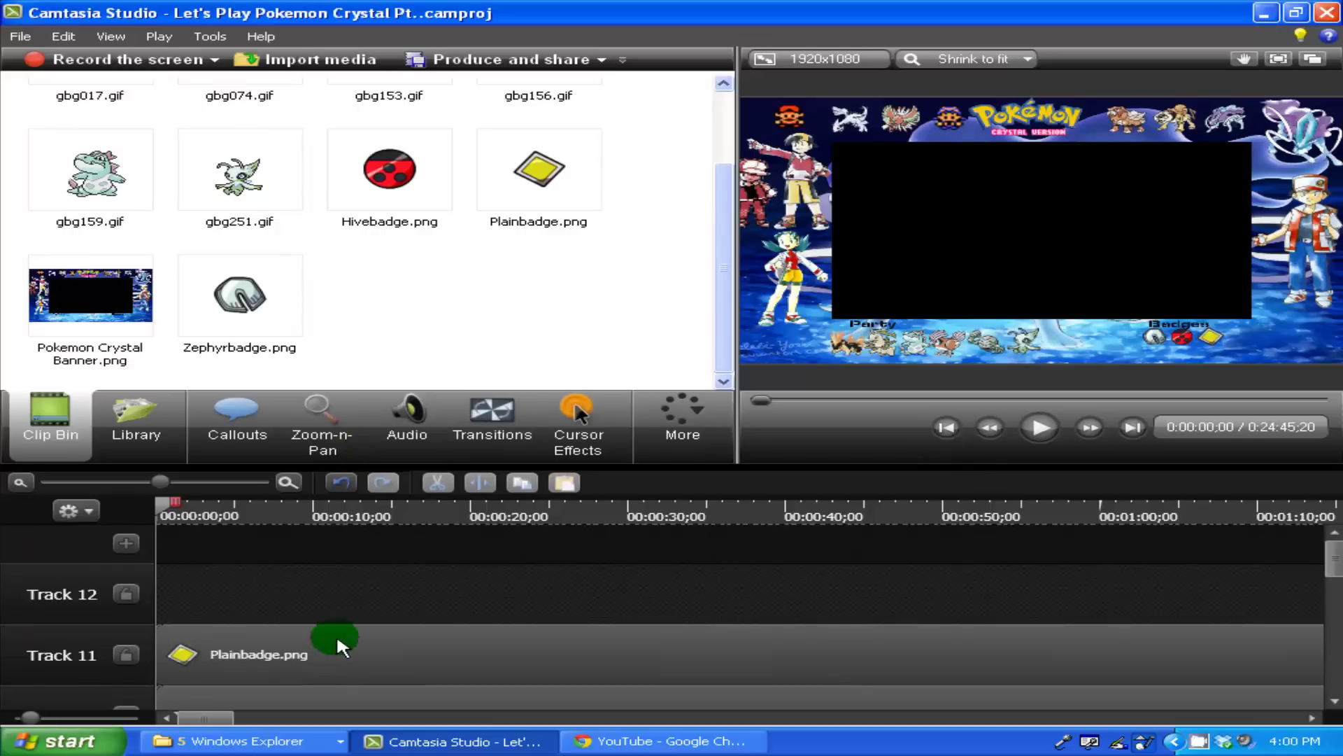
{"action": "scroll", "coordinate": [337, 643], "scroll_direction": "down", "scroll_amount": 4}
{"action": "scroll", "coordinate": [361, 645], "scroll_direction": "down", "scroll_amount": 3}
{"action": "scroll", "coordinate": [360, 644], "scroll_direction": "down", "scroll_amount": 1}
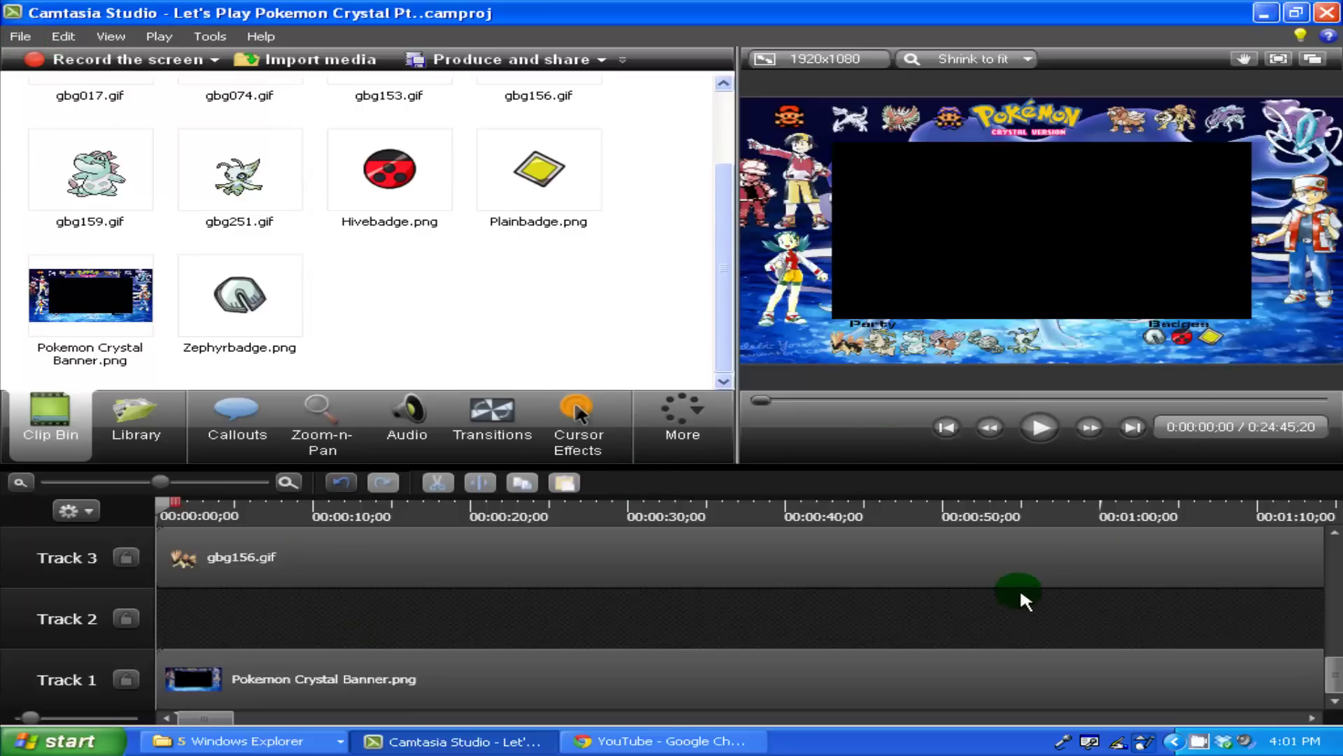
{"action": "scroll", "coordinate": [1022, 594], "scroll_direction": "up", "scroll_amount": 3}
{"action": "scroll", "coordinate": [1022, 593], "scroll_direction": "up", "scroll_amount": 3}
{"action": "scroll", "coordinate": [1021, 593], "scroll_direction": "up", "scroll_amount": 3}
{"action": "scroll", "coordinate": [1021, 594], "scroll_direction": "up", "scroll_amount": 1}
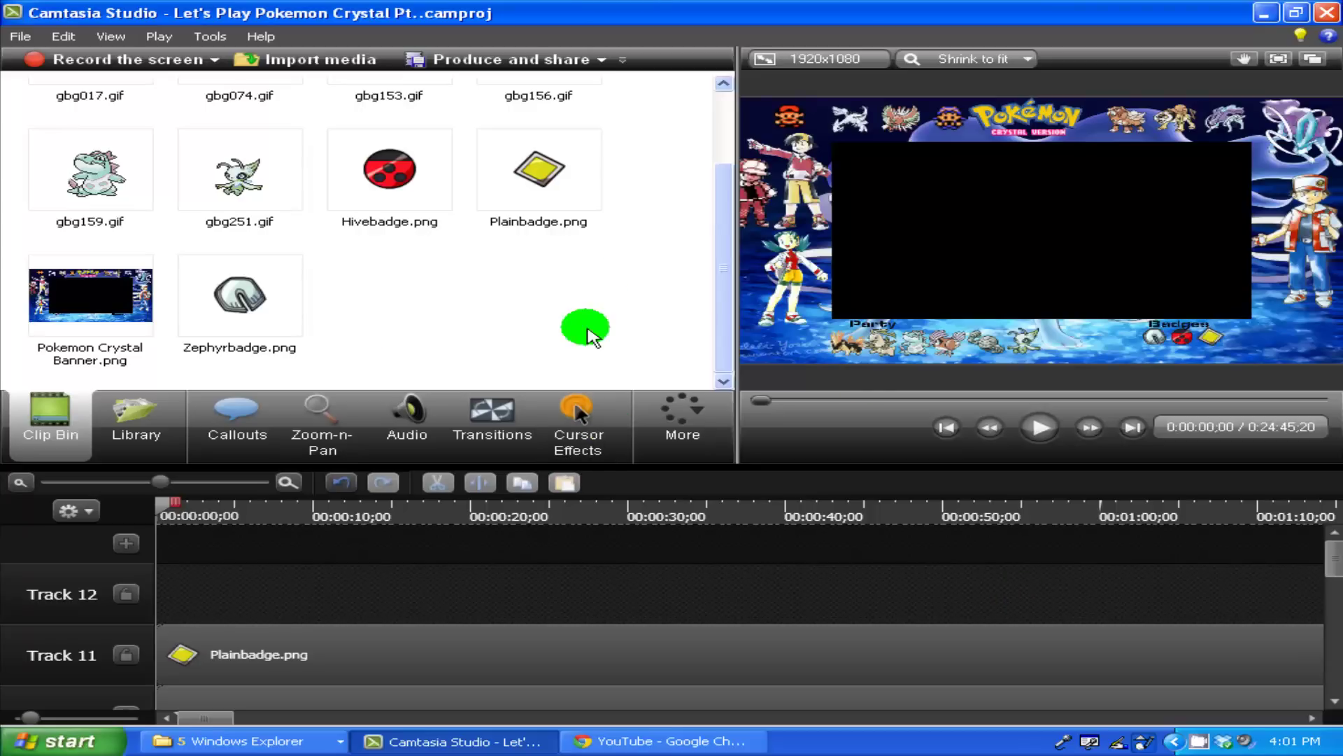
{"action": "scroll", "coordinate": [591, 575], "scroll_direction": "down", "scroll_amount": 2}
{"action": "scroll", "coordinate": [592, 576], "scroll_direction": "down", "scroll_amount": 7}
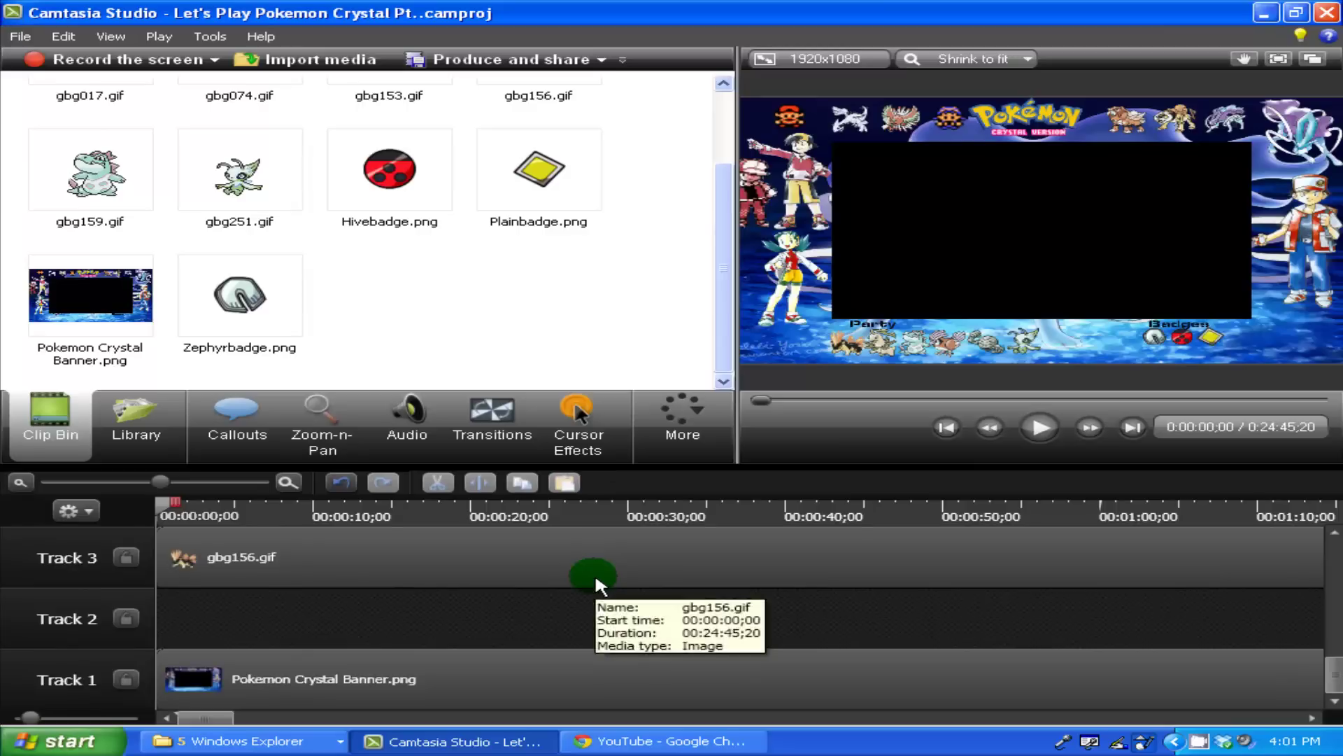
{"action": "scroll", "coordinate": [530, 559], "scroll_direction": "up", "scroll_amount": 3}
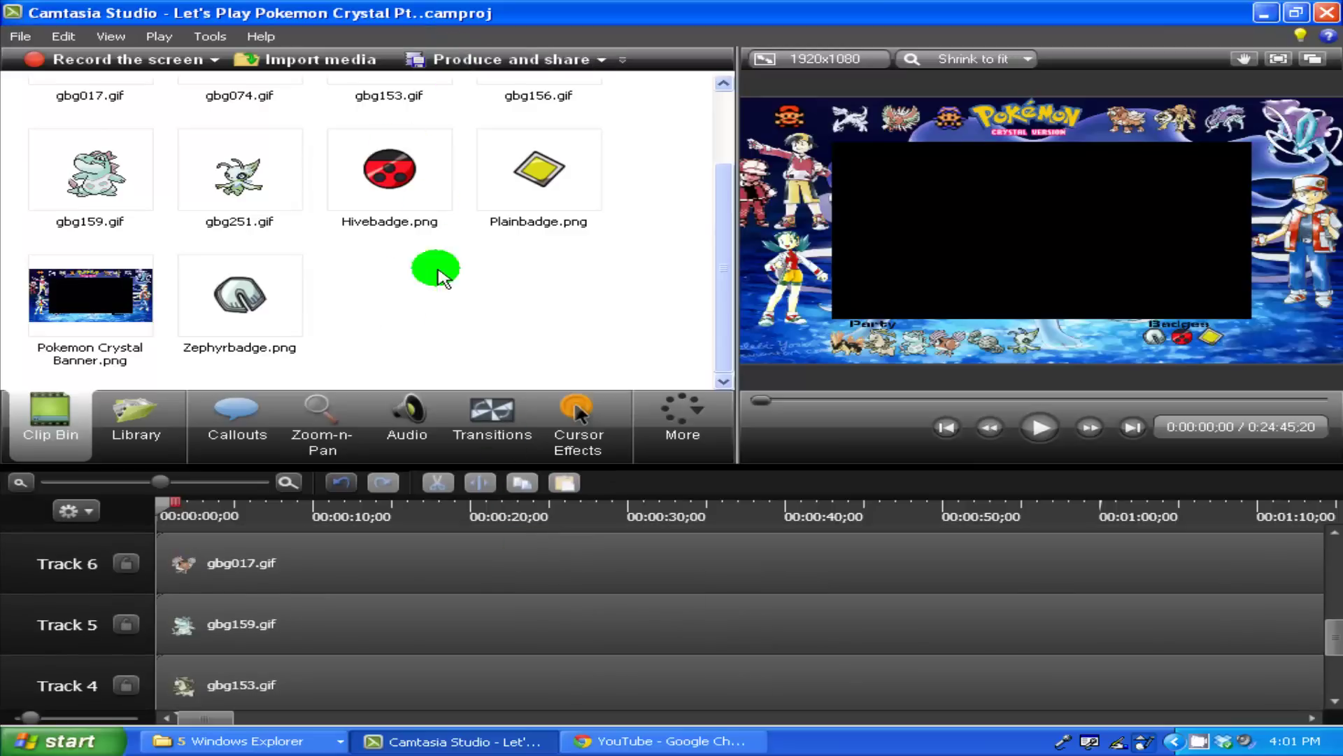
{"action": "scroll", "coordinate": [315, 564], "scroll_direction": "down", "scroll_amount": 3}
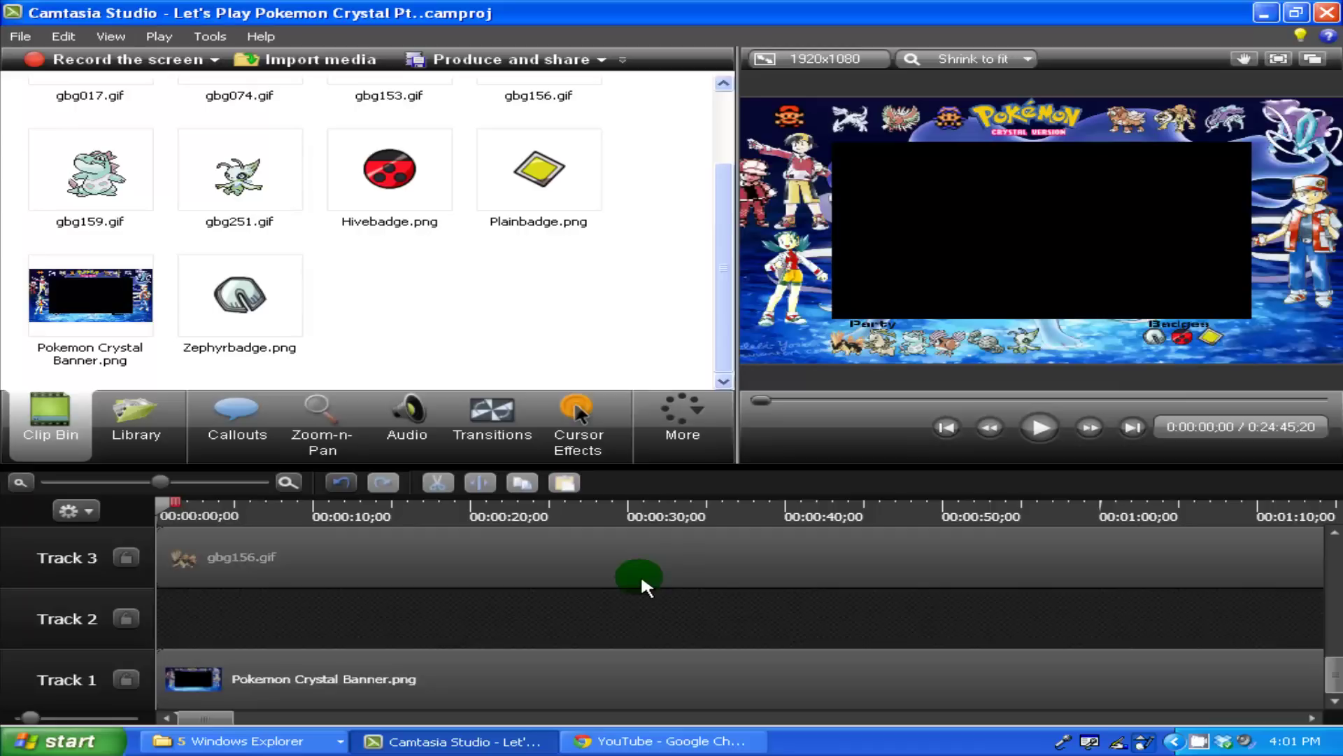
{"action": "scroll", "coordinate": [635, 573], "scroll_direction": "up", "scroll_amount": 3}
{"action": "scroll", "coordinate": [634, 573], "scroll_direction": "up", "scroll_amount": 6}
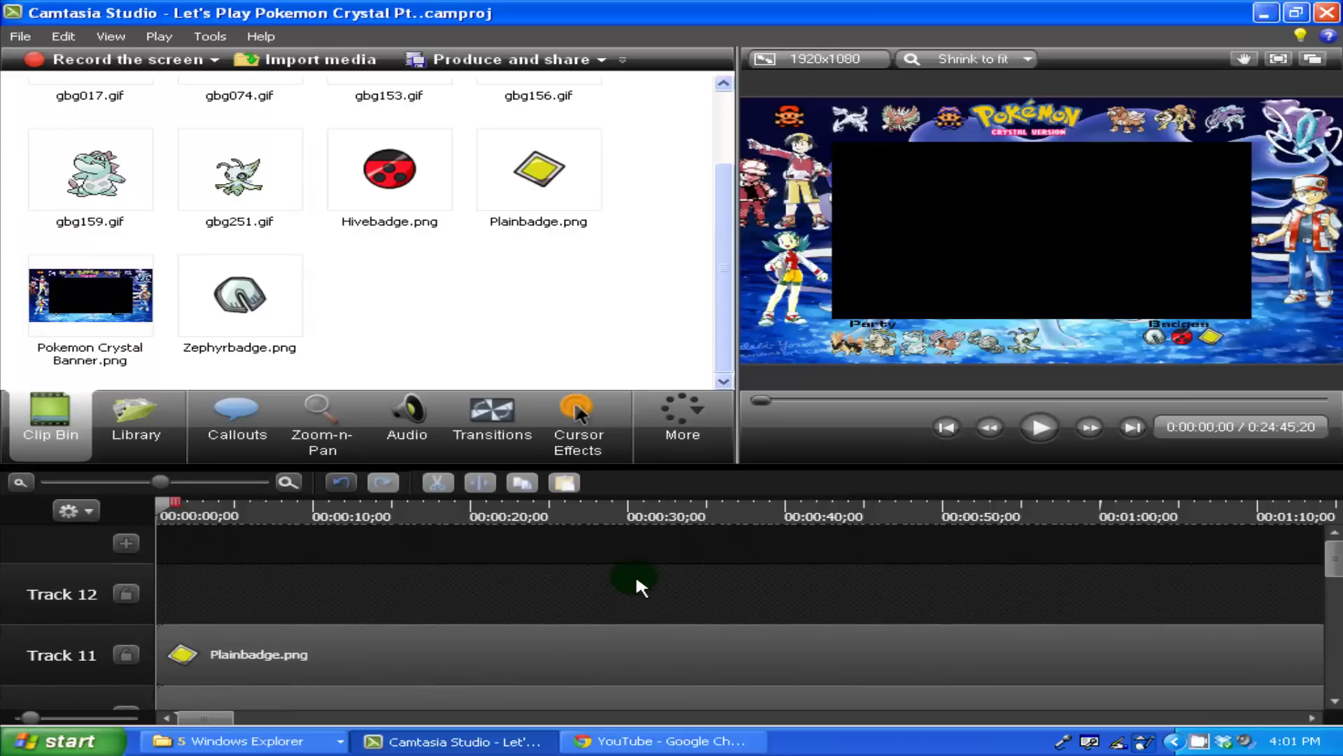
{"action": "left_click", "coordinate": [452, 741]}
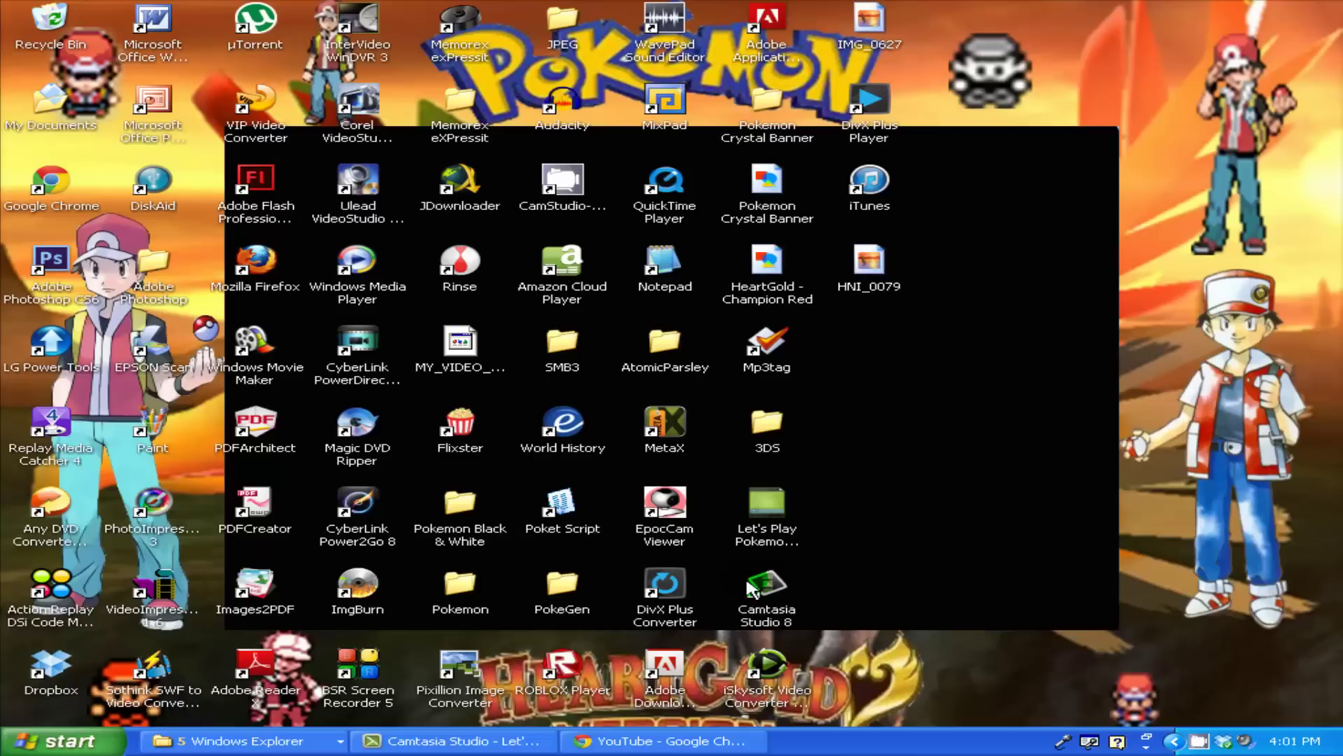
- Bring up the Pokemon game folder from the grouped Explorer taskbar list
{"action": "left_click", "coordinate": [305, 738]}
{"action": "left_click", "coordinate": [305, 738]}
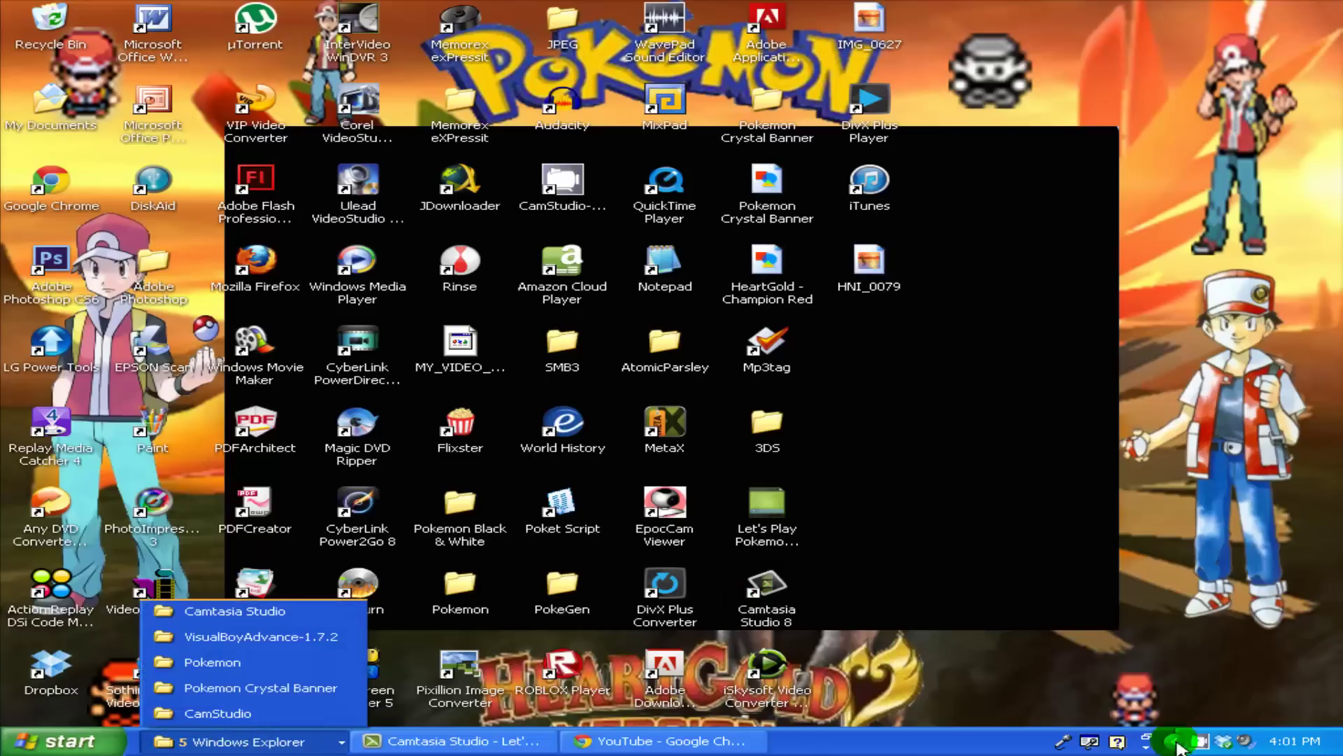
{"action": "left_click", "coordinate": [252, 662]}
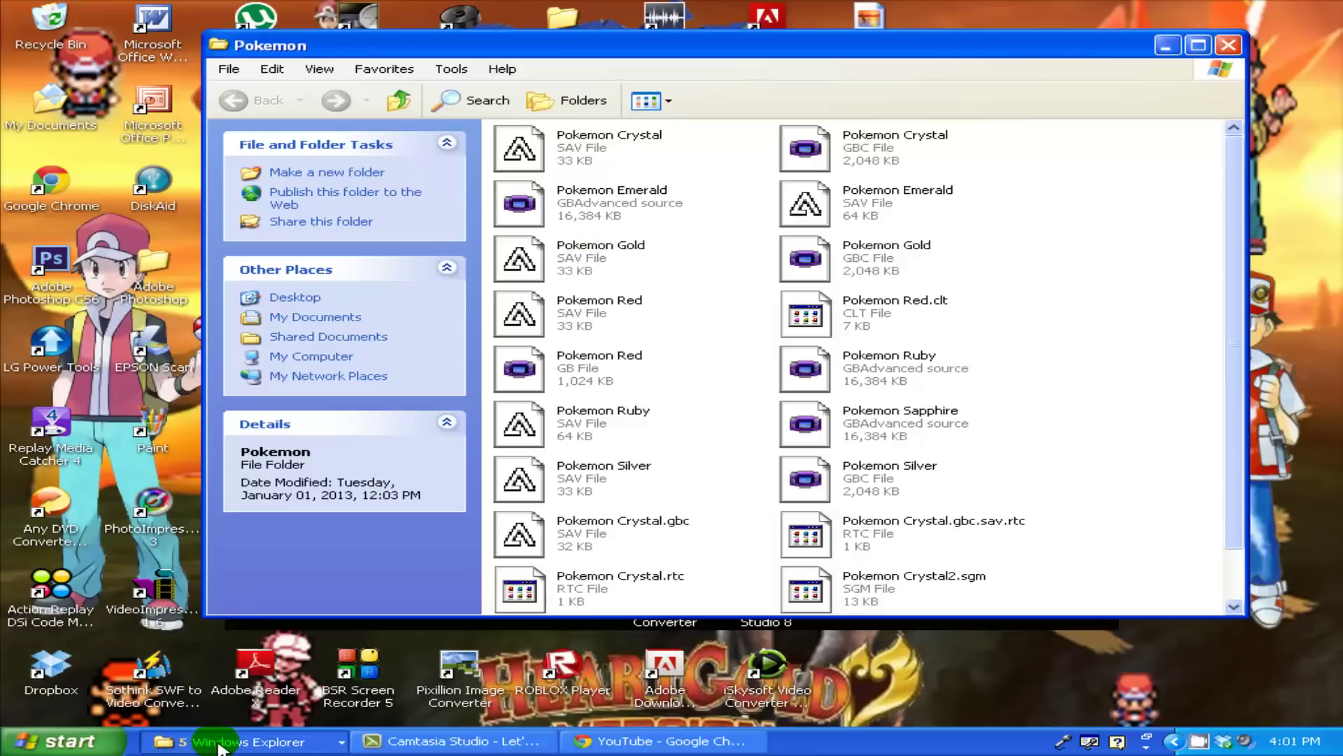
- Close the Pokemon Crystal Banner, Camtasia Studio and VisualBoyAdvance-1.7.2 folder windows
{"action": "left_click", "coordinate": [225, 740]}
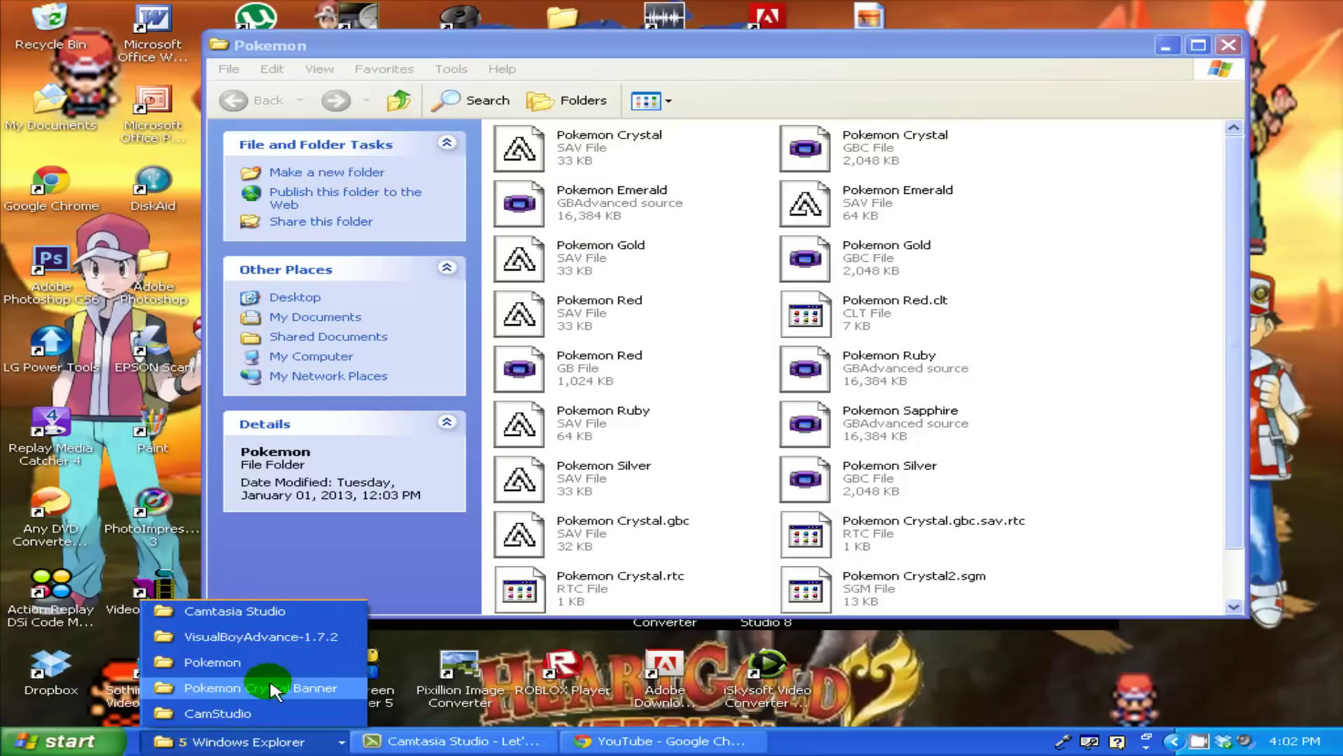
{"action": "right_click", "coordinate": [292, 681]}
{"action": "left_click", "coordinate": [340, 677]}
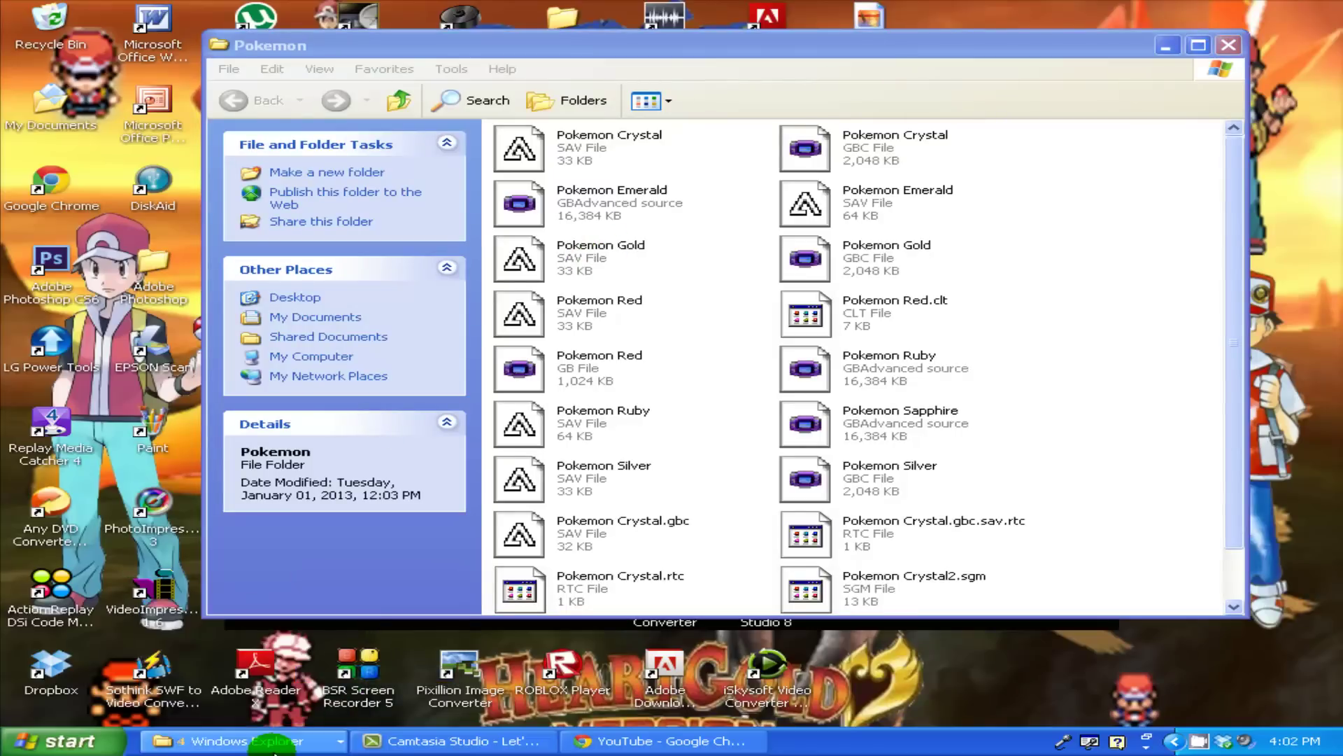
{"action": "left_click", "coordinate": [242, 739]}
{"action": "right_click", "coordinate": [294, 644]}
{"action": "left_click", "coordinate": [310, 633]}
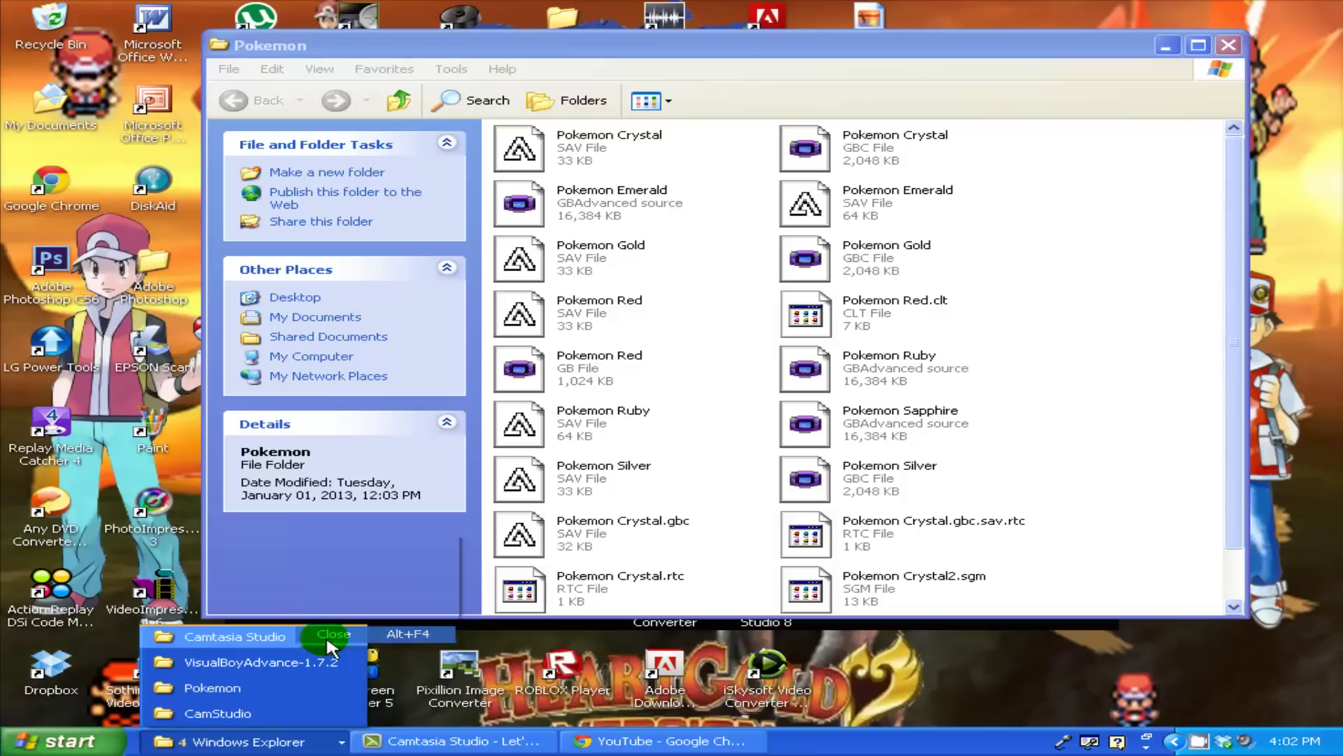
{"action": "left_click", "coordinate": [241, 739]}
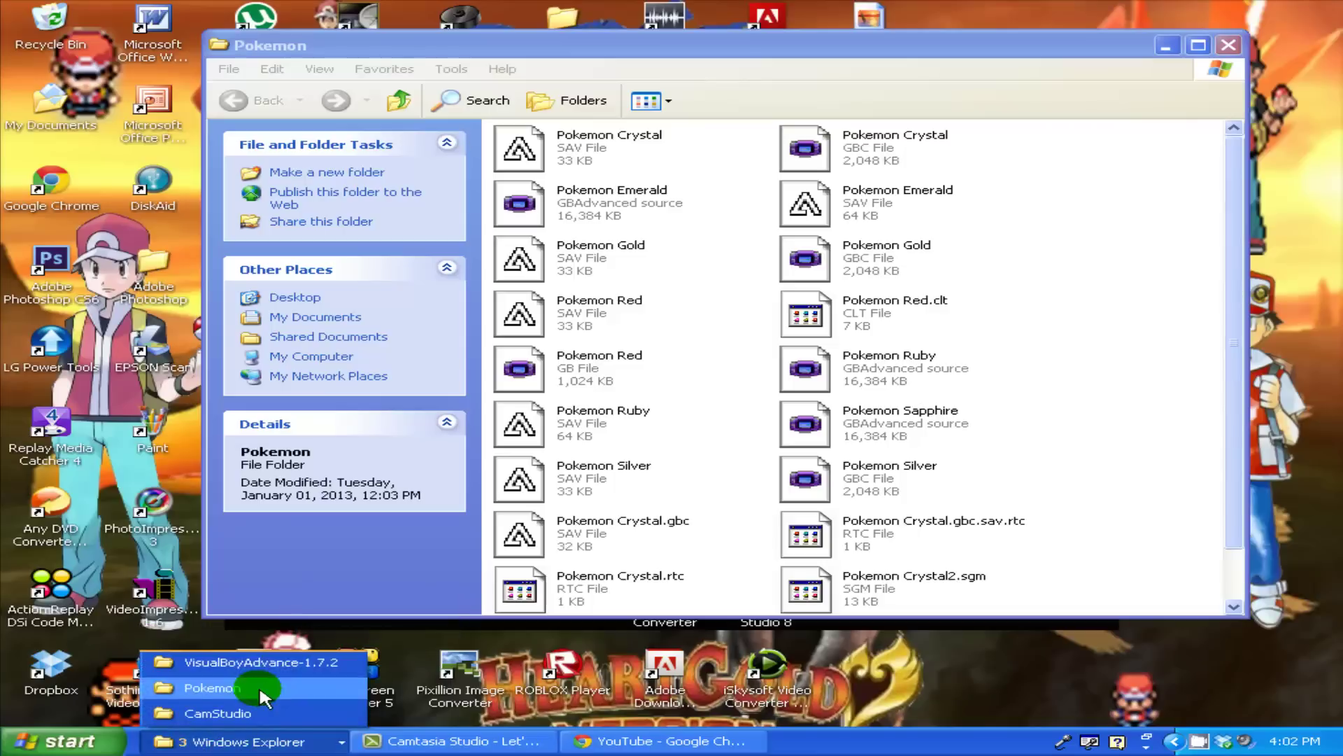
{"action": "right_click", "coordinate": [286, 659]}
{"action": "left_click", "coordinate": [318, 653]}
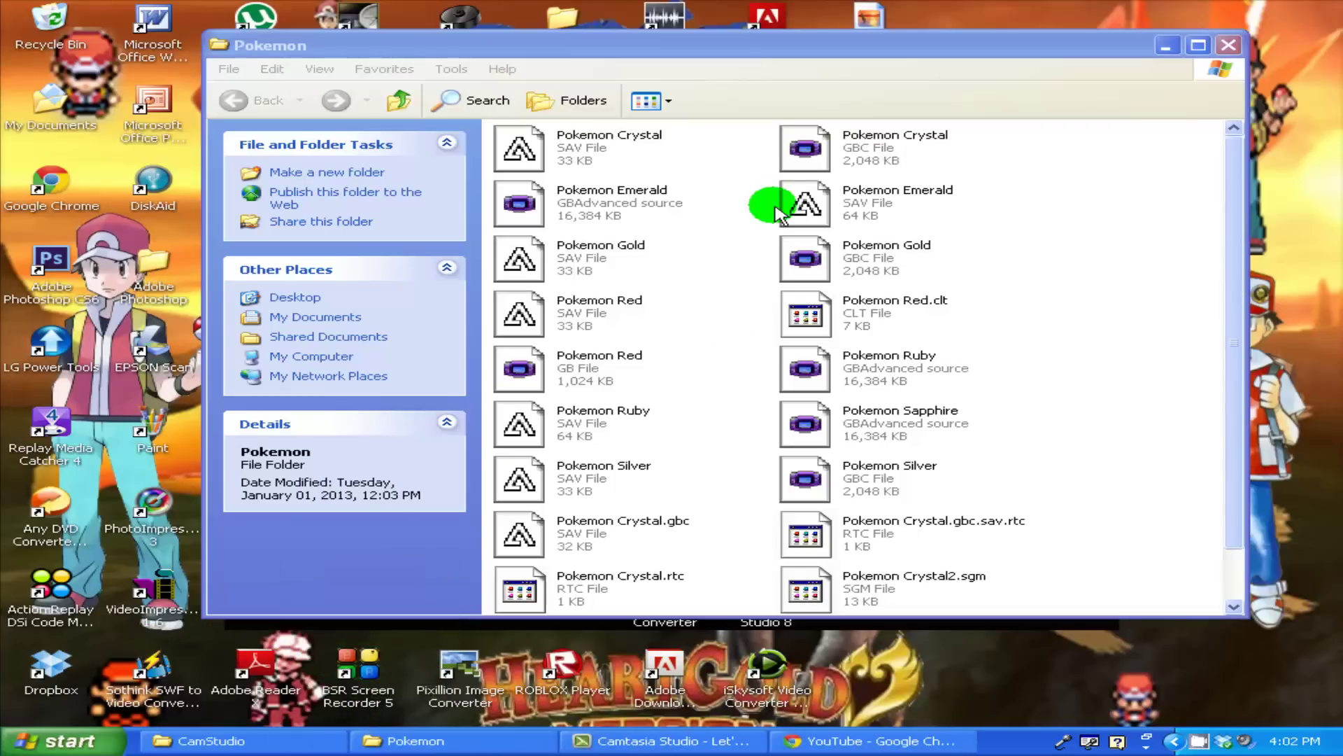
- Launch Pokemon Crystal.gbc from the Pokemon folder into VisualBoyAdvance
{"action": "left_click", "coordinate": [856, 143]}
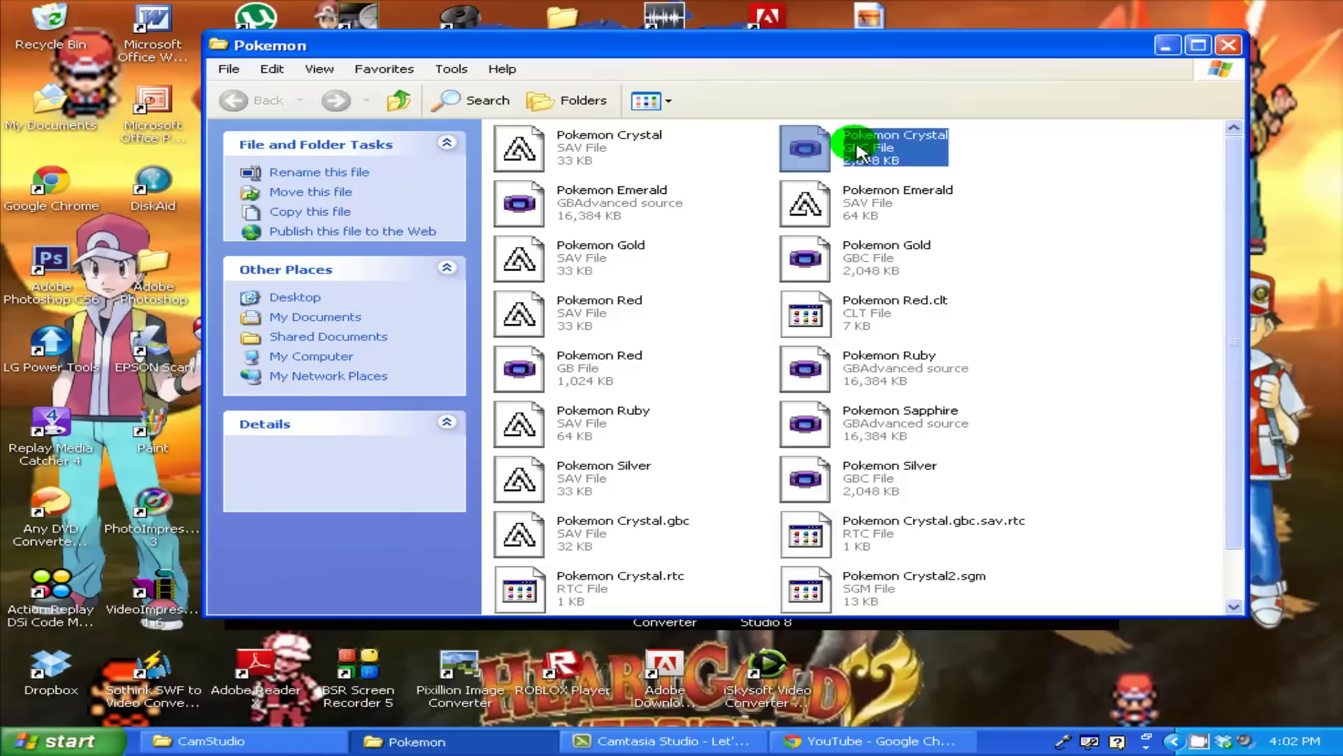
- Minimize the Pokemon folder and maximize VisualBoyAdvance so Pokémon Crystal fills the screen
{"action": "left_click", "coordinate": [1167, 45]}
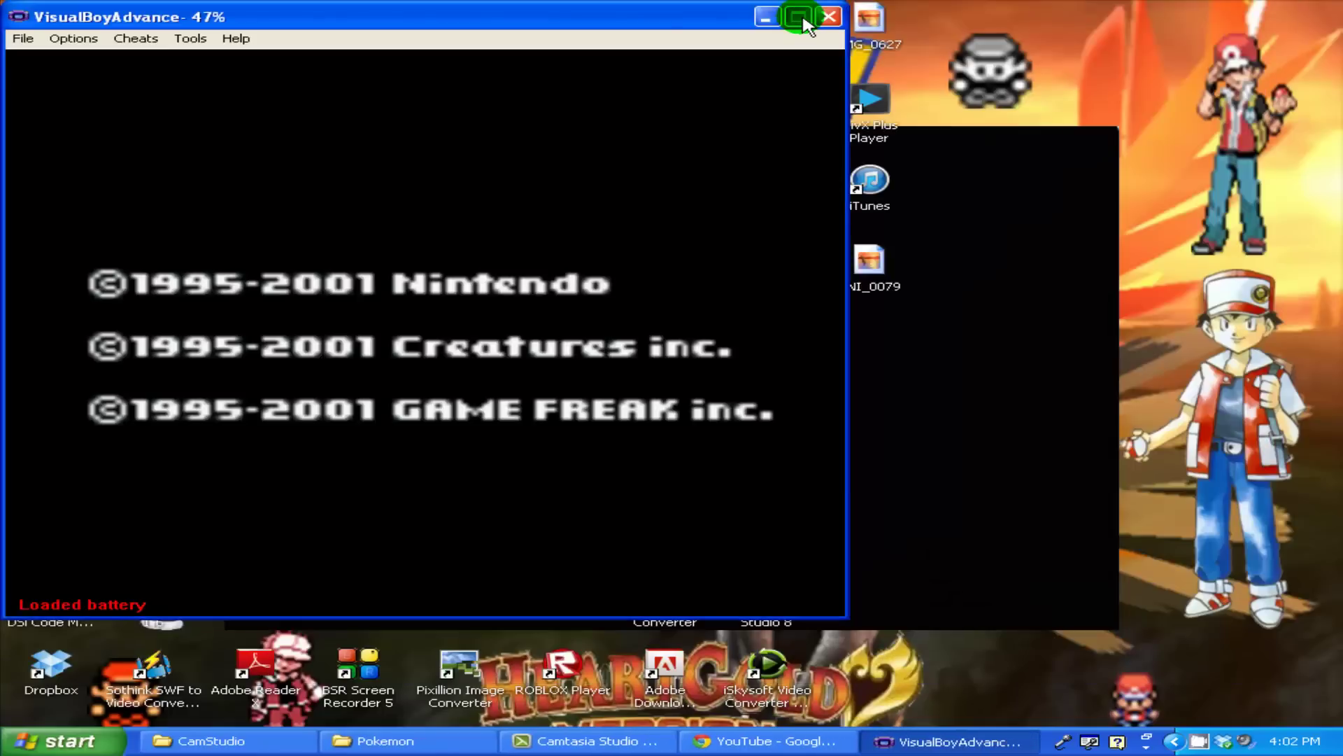
{"action": "left_click", "coordinate": [799, 18]}
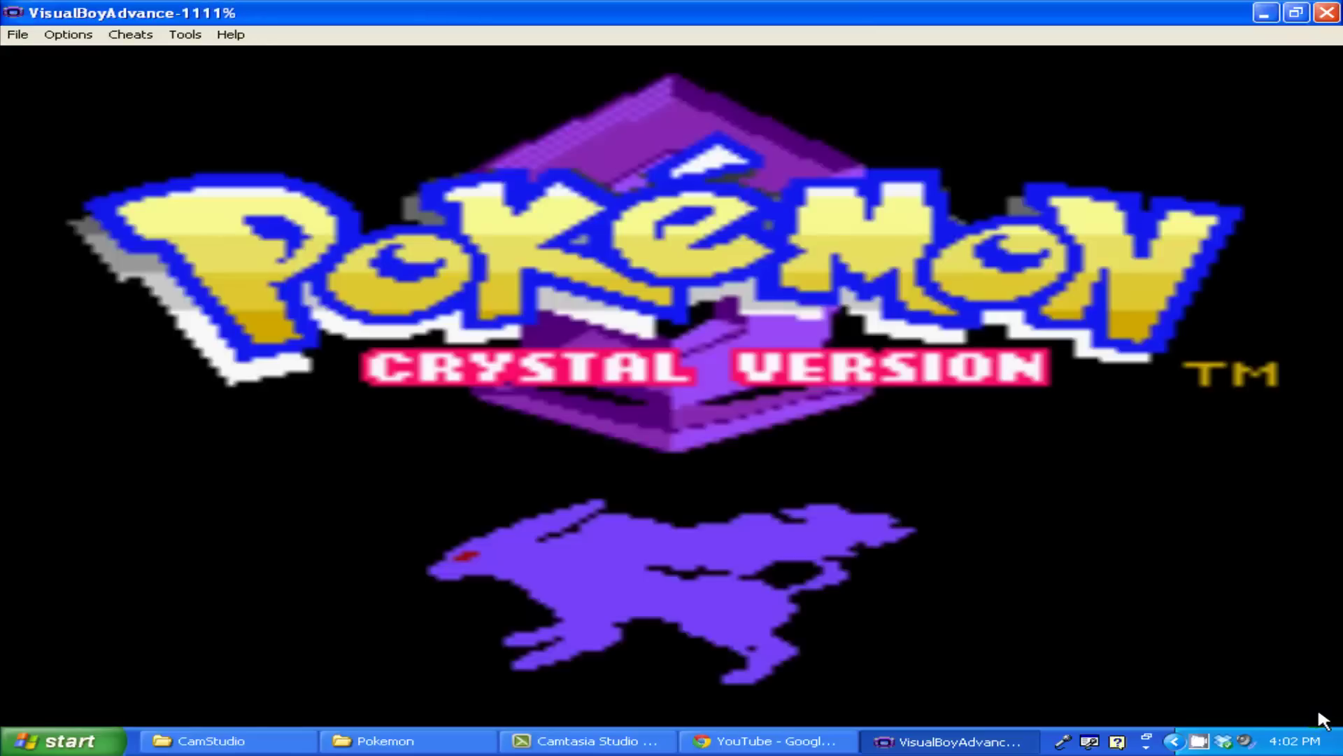
- Skip to the Crystal menu, Continue the saved game into the overworld, then close the emulator
{"action": "key", "text": "Return"}
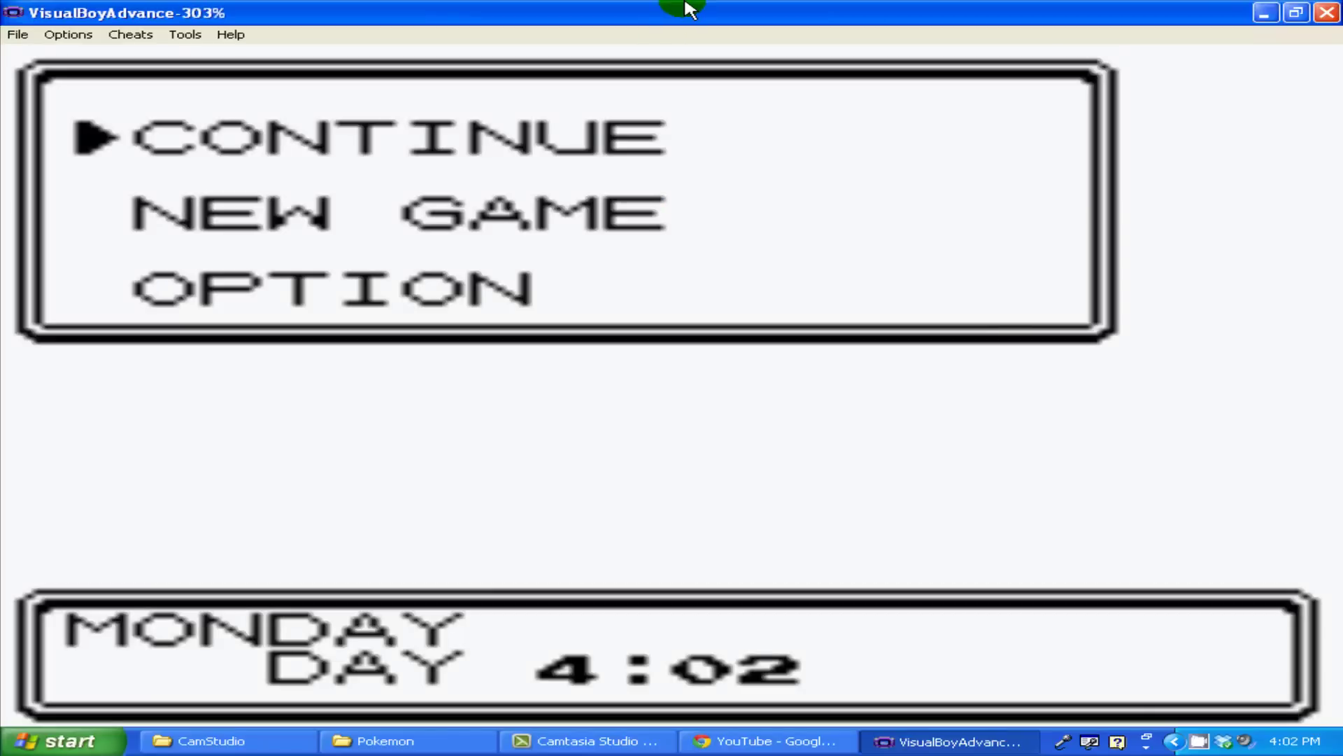
{"action": "key", "text": "z"}
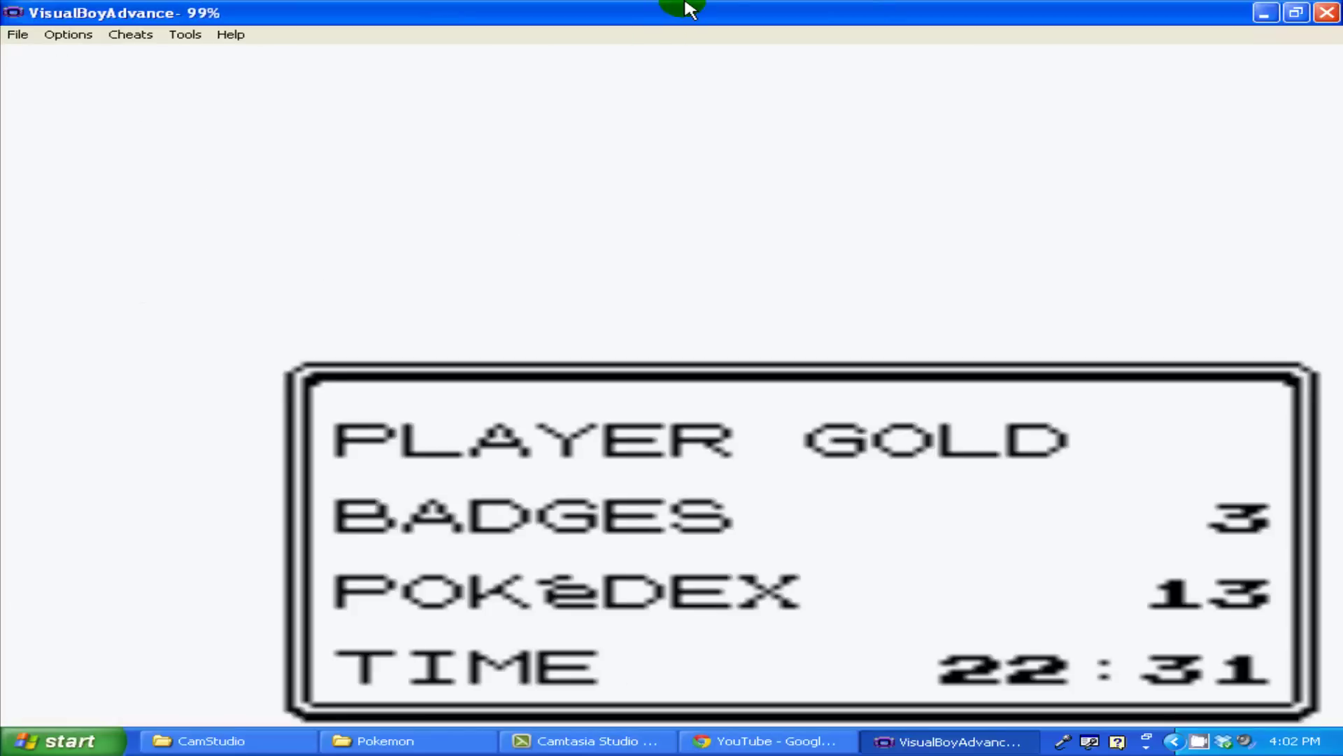
{"action": "key", "text": "z"}
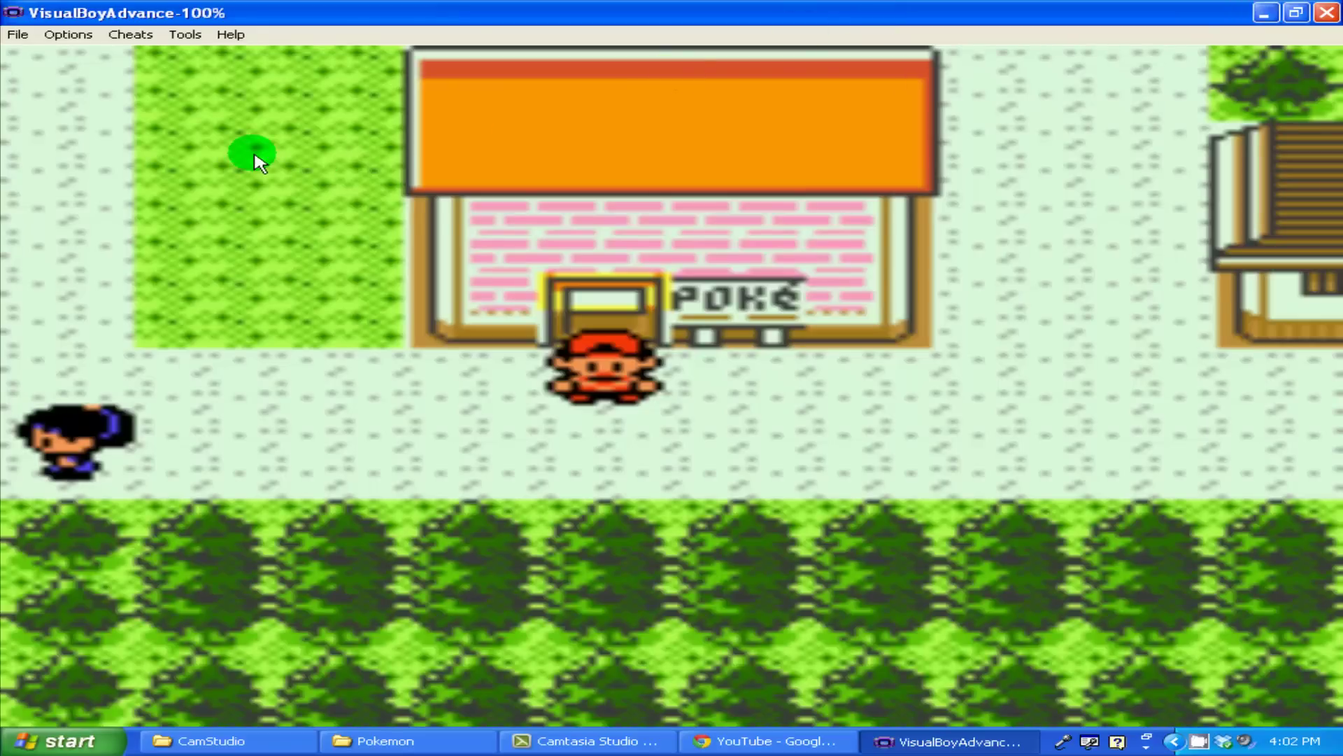
{"action": "left_click", "coordinate": [1329, 15]}
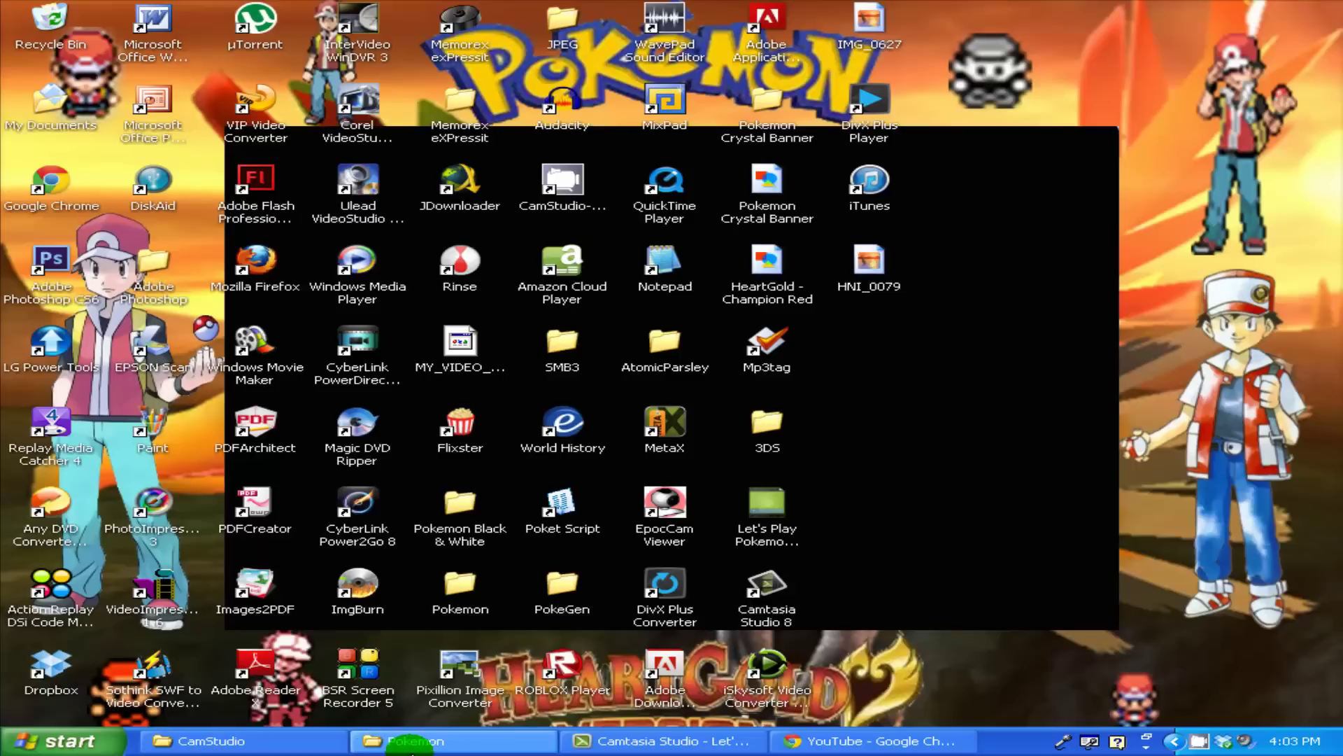
- Close the Pokemon folder window from its taskbar button, leaving the desktop showing
{"action": "right_click", "coordinate": [444, 740]}
{"action": "left_click", "coordinate": [472, 741]}
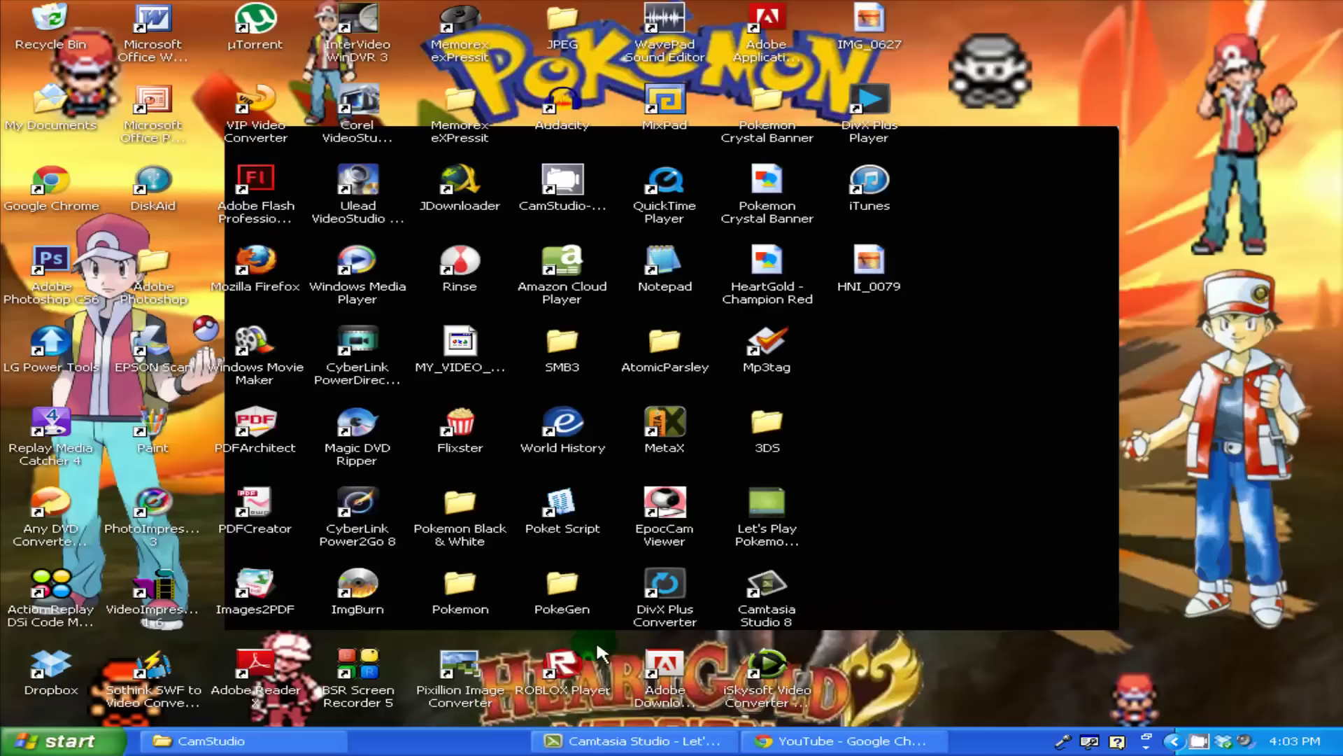